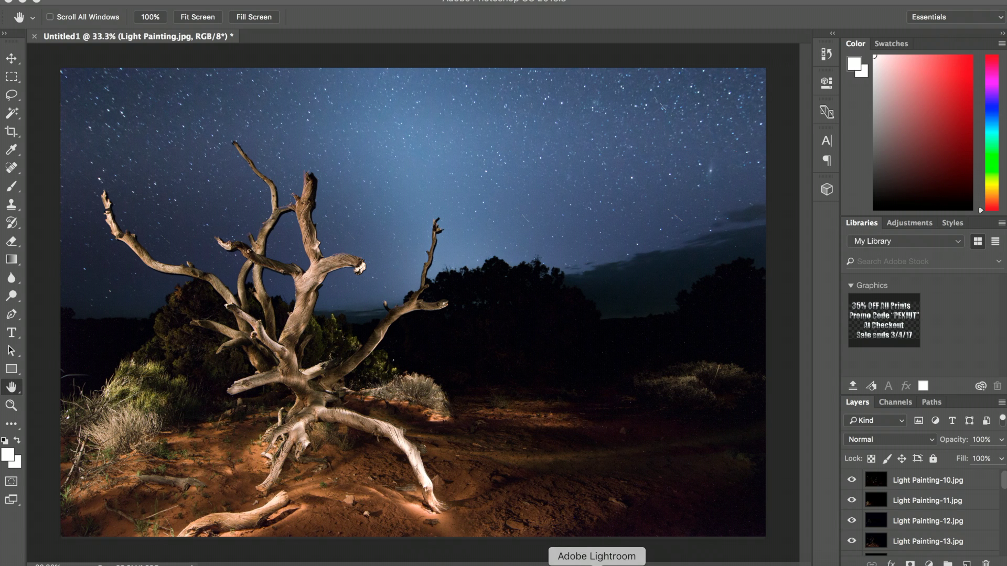
Switch from the finished Photoshop light-painting composite to Lightroom
click(597, 564)
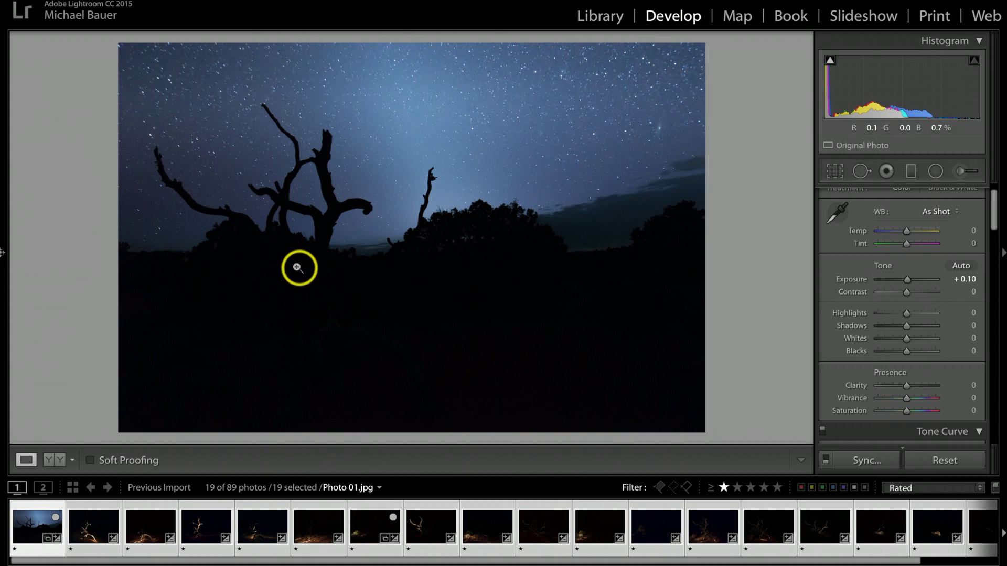
Show the starry-sky Photo 01.jpg with its shooting-info overlay, then move to untitled-1.jpg
click(95, 541)
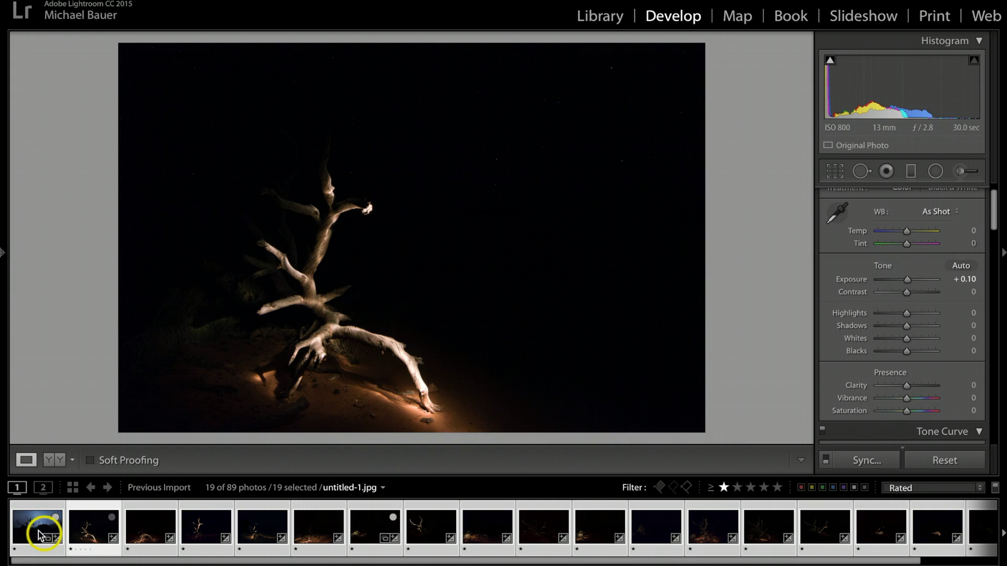
click(40, 535)
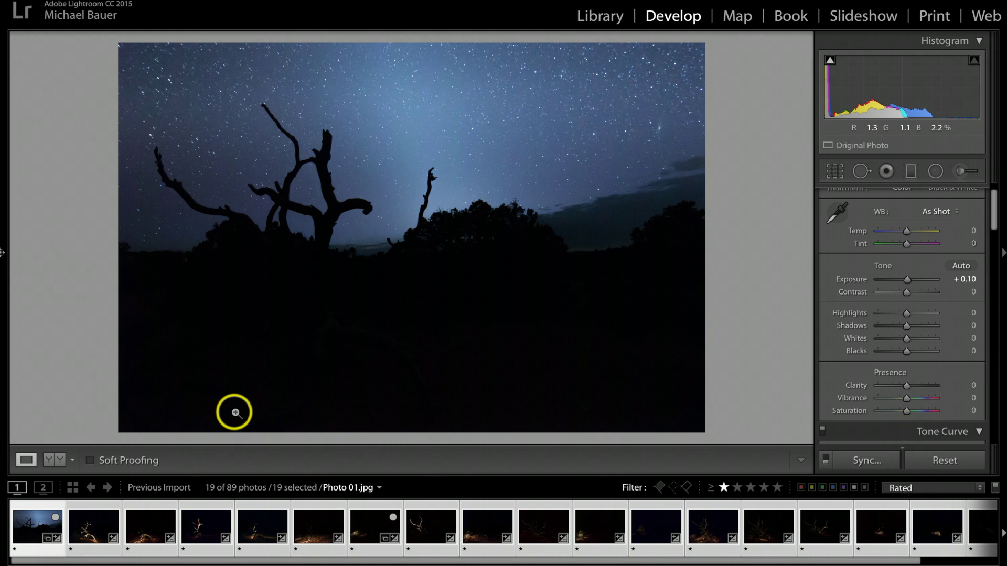
key(i)
key(i)
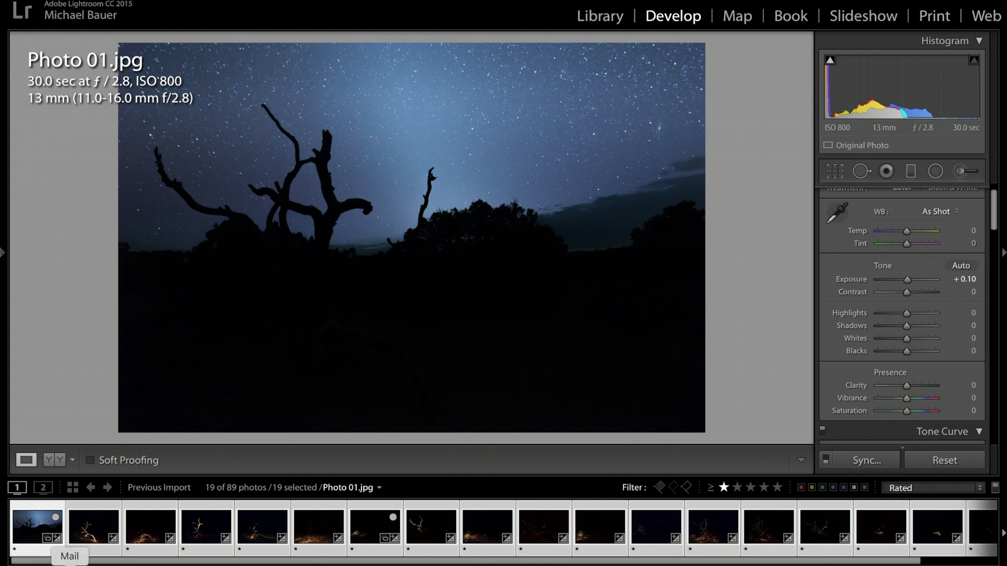
click(91, 536)
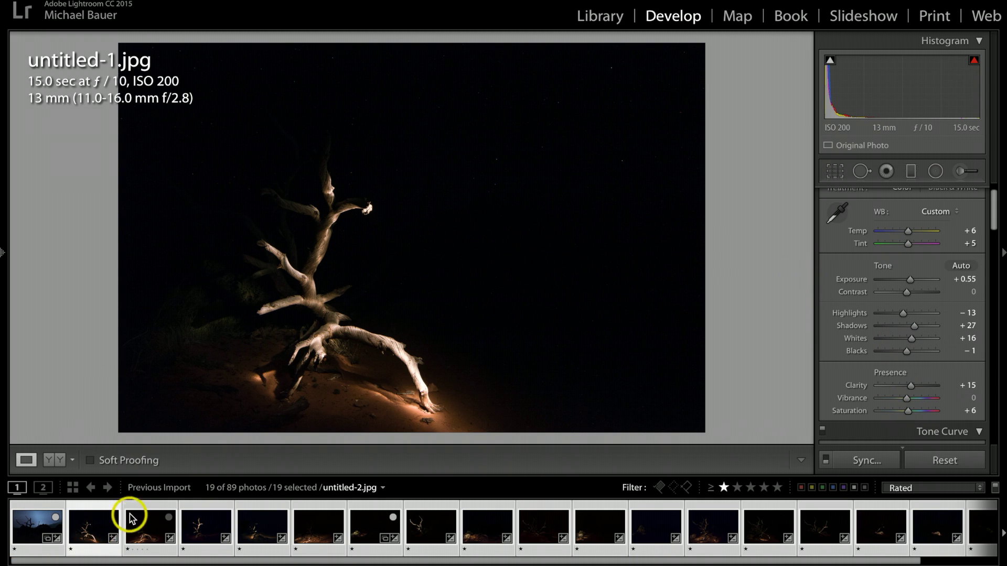
Step through the light-painted tree exposures in the filmstrip up to untitled-5.jpg
click(140, 531)
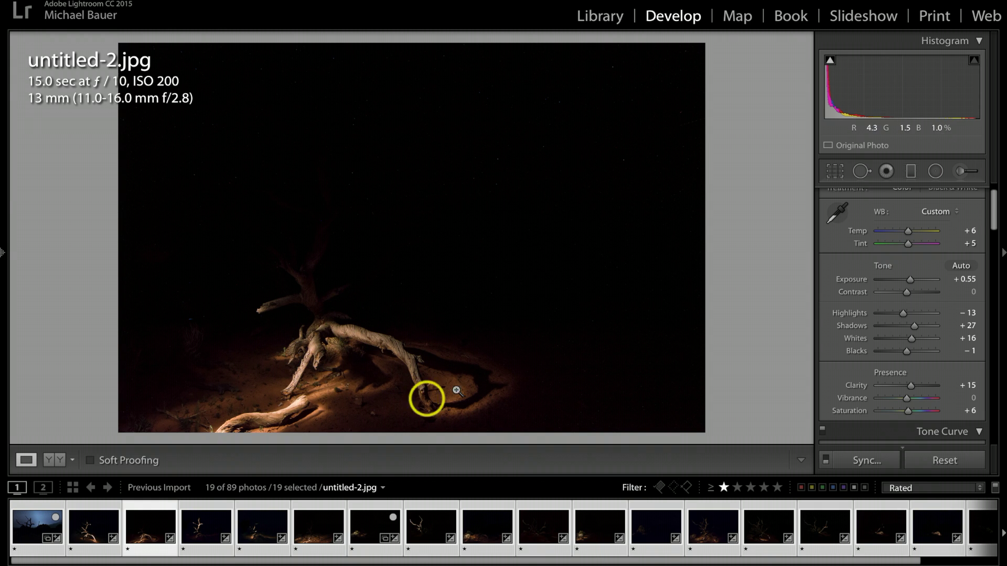
click(204, 540)
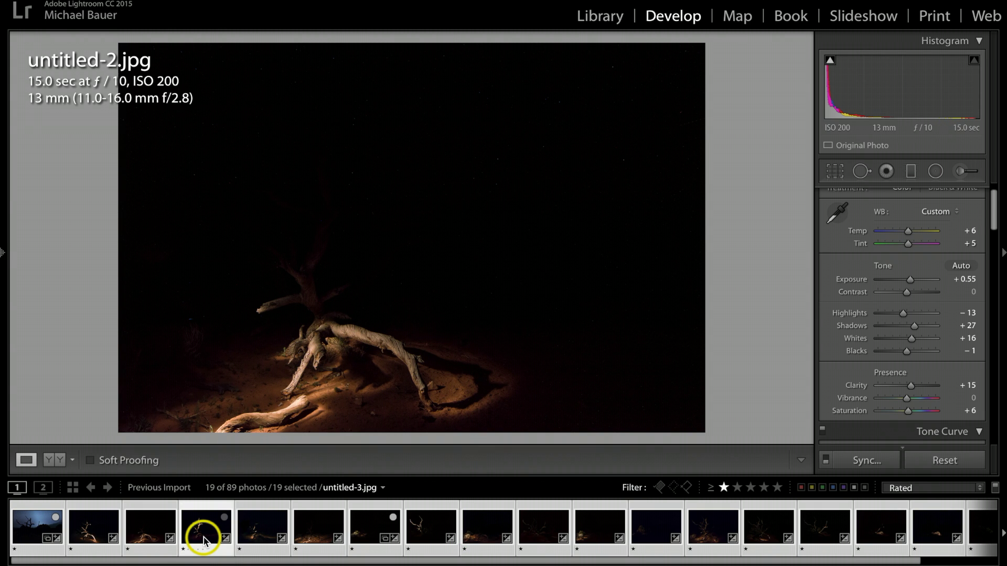
click(260, 524)
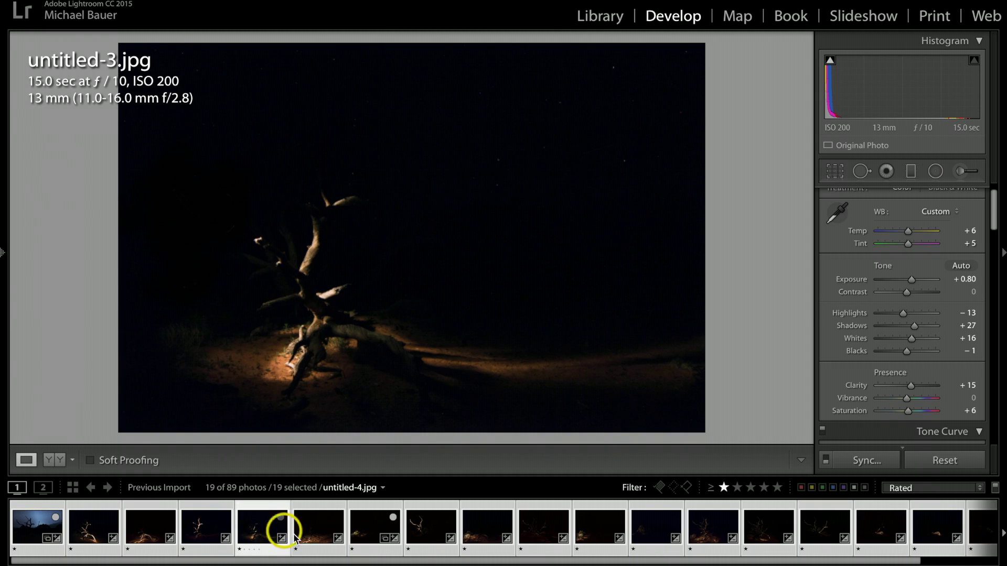
click(335, 532)
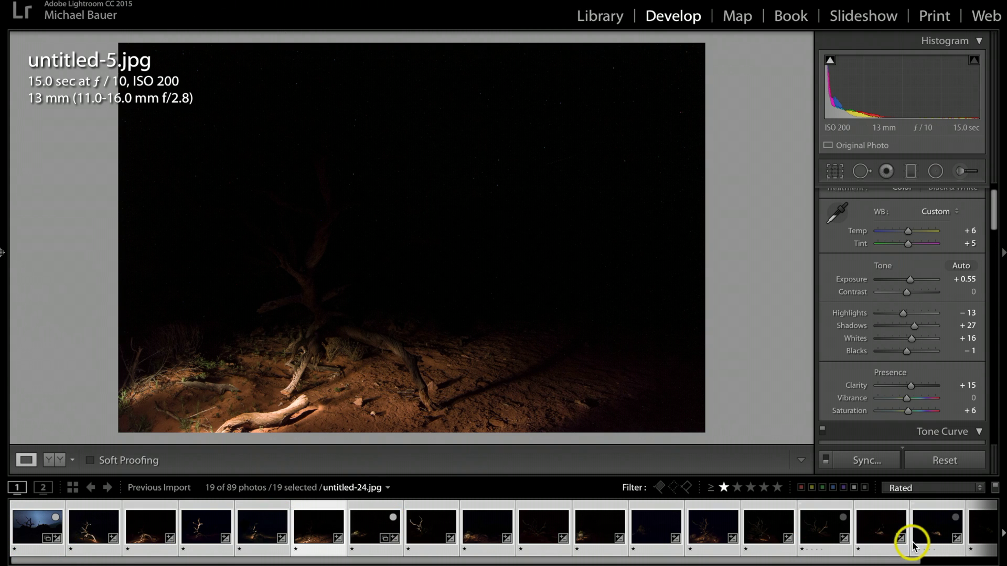
click(108, 0)
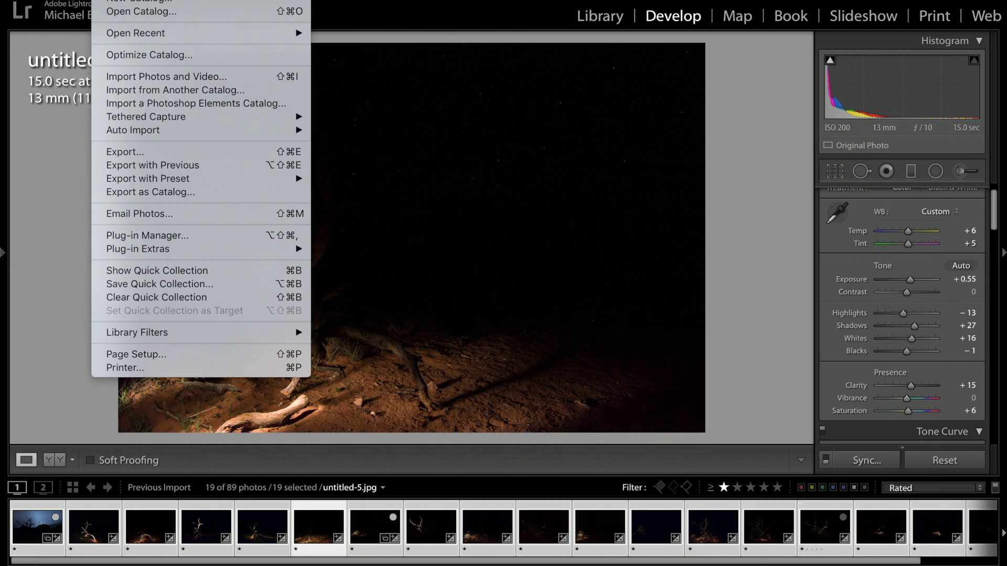
click(146, 153)
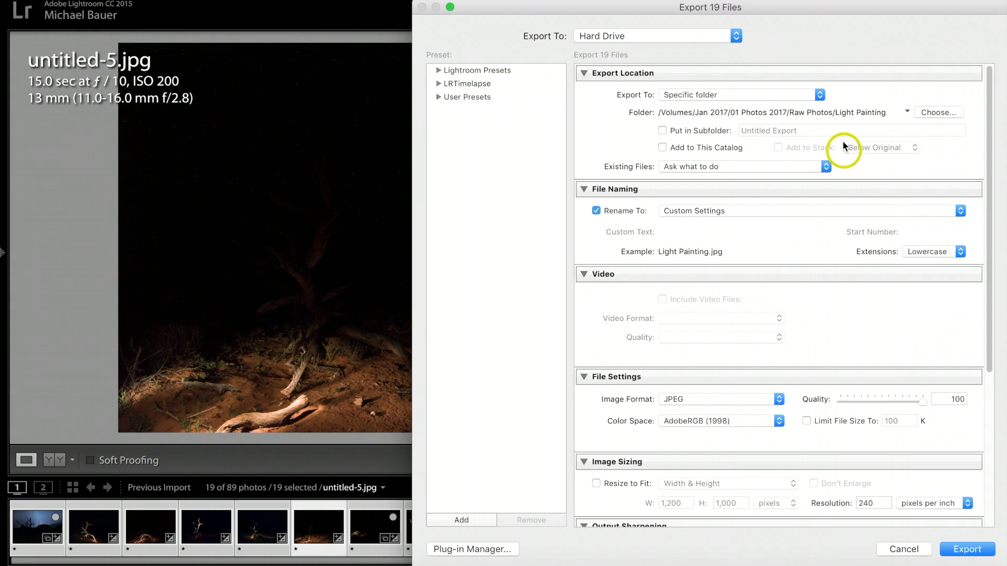
click(947, 112)
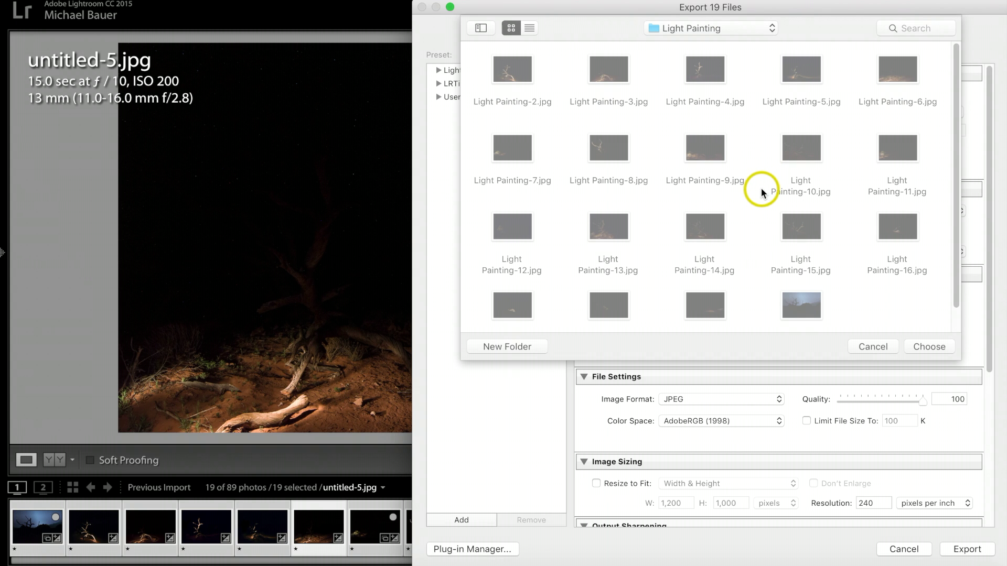
click(873, 347)
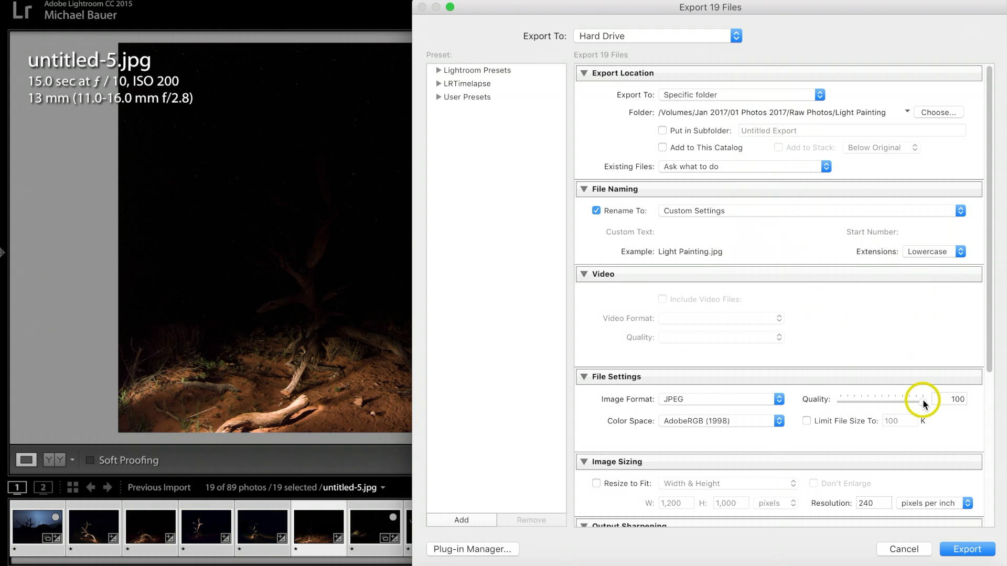
click(903, 549)
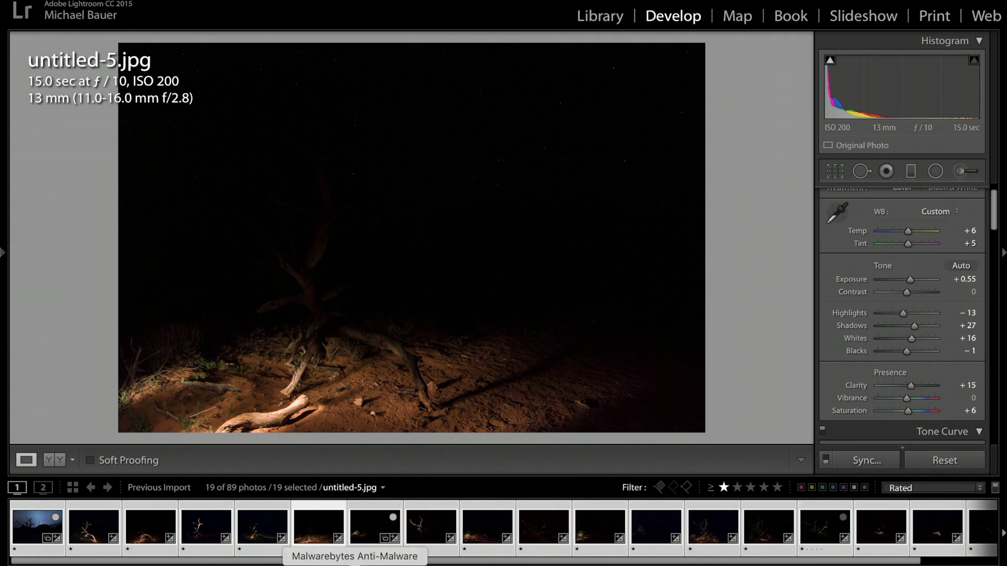
click(641, 563)
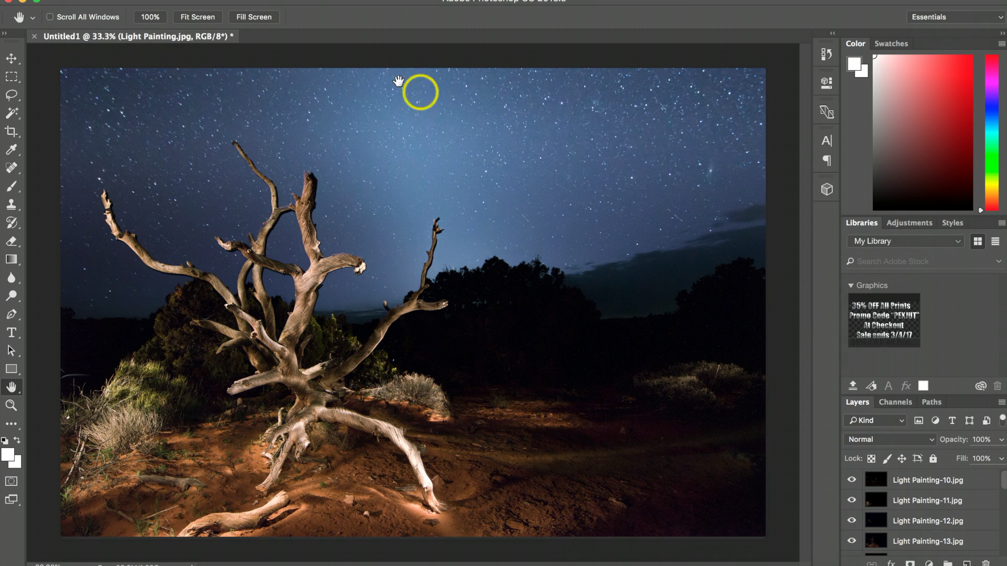
Close Untitled1 without saving and launch File > Scripts > Load Files into Stack
click(35, 36)
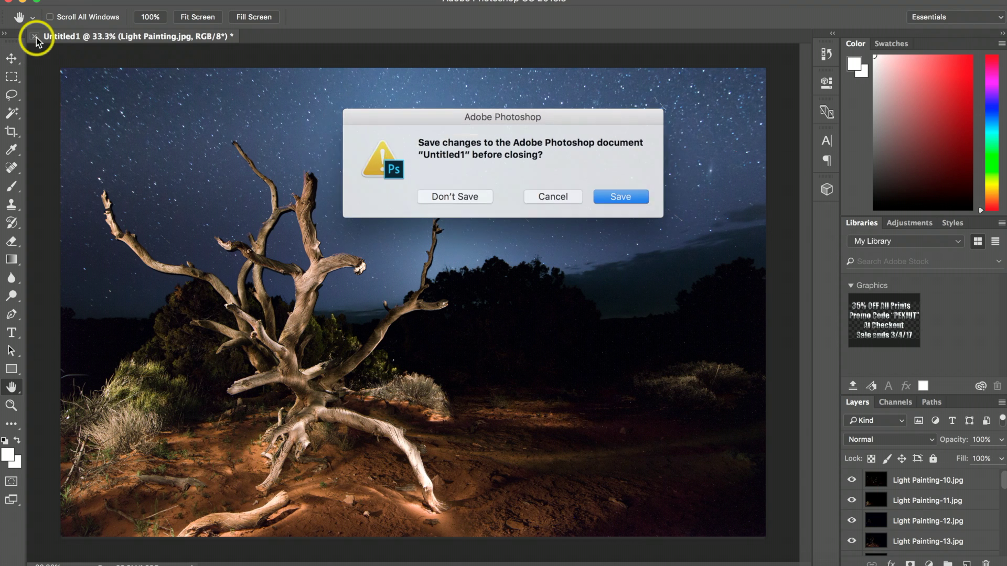
click(455, 197)
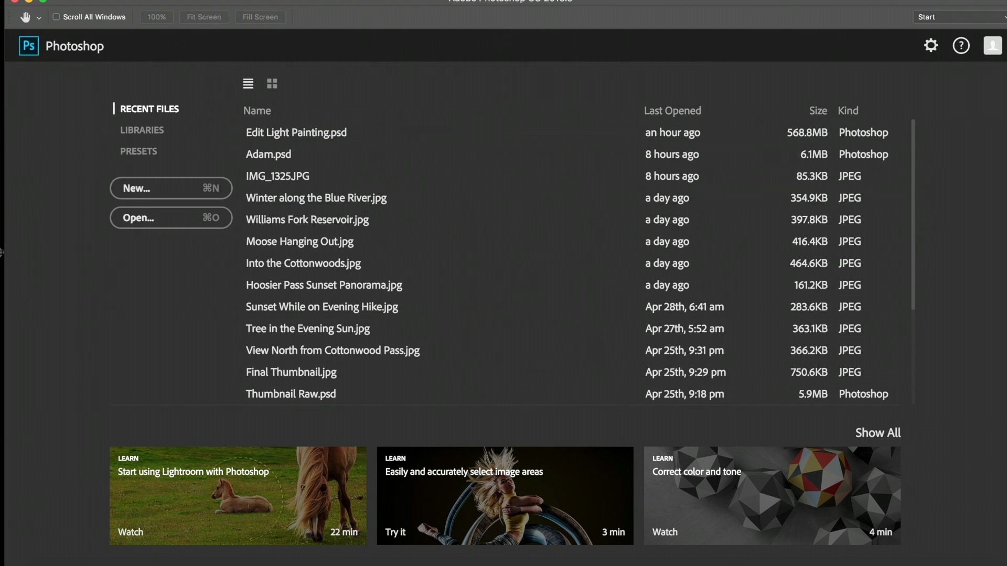
click(119, 1)
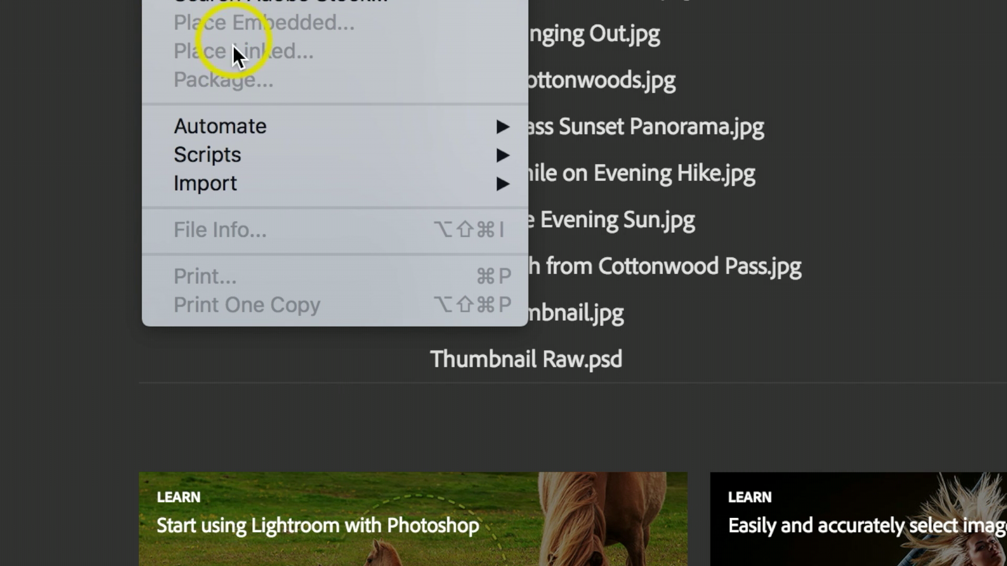
mouse_move(223, 156)
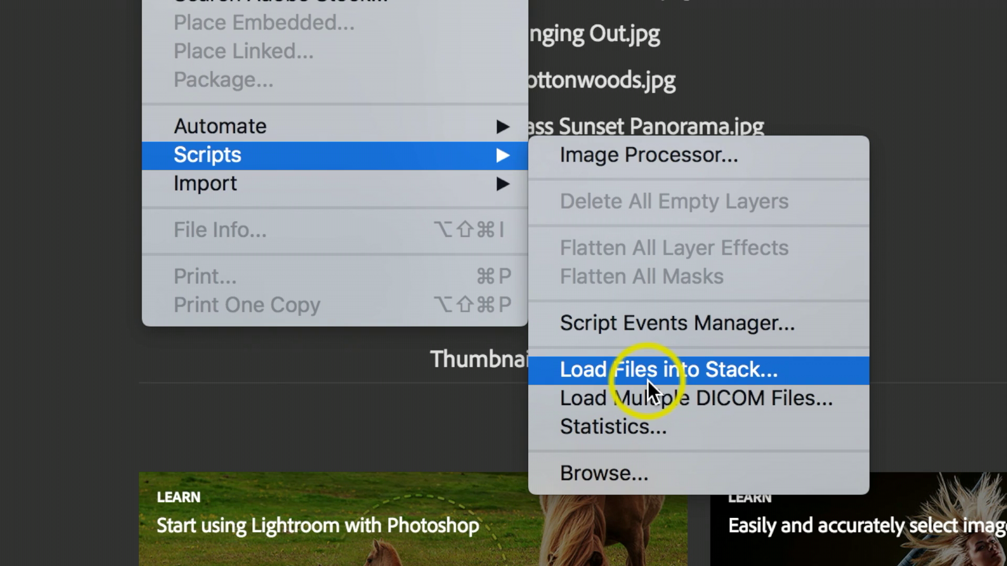
click(688, 376)
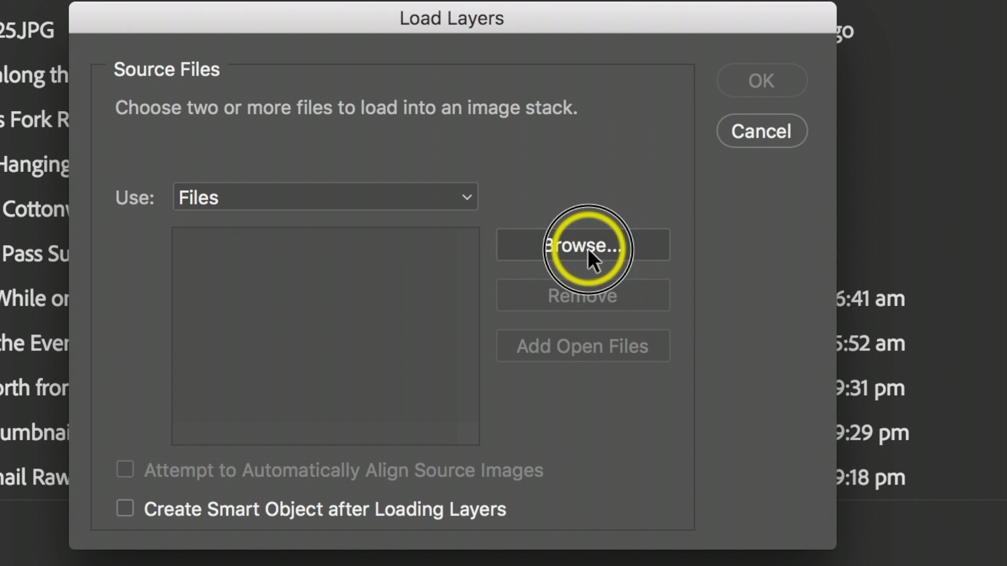
Browse to the Light Painting folder via Jan 2017 > 01 Photos 2017 > Raw Photos
click(569, 282)
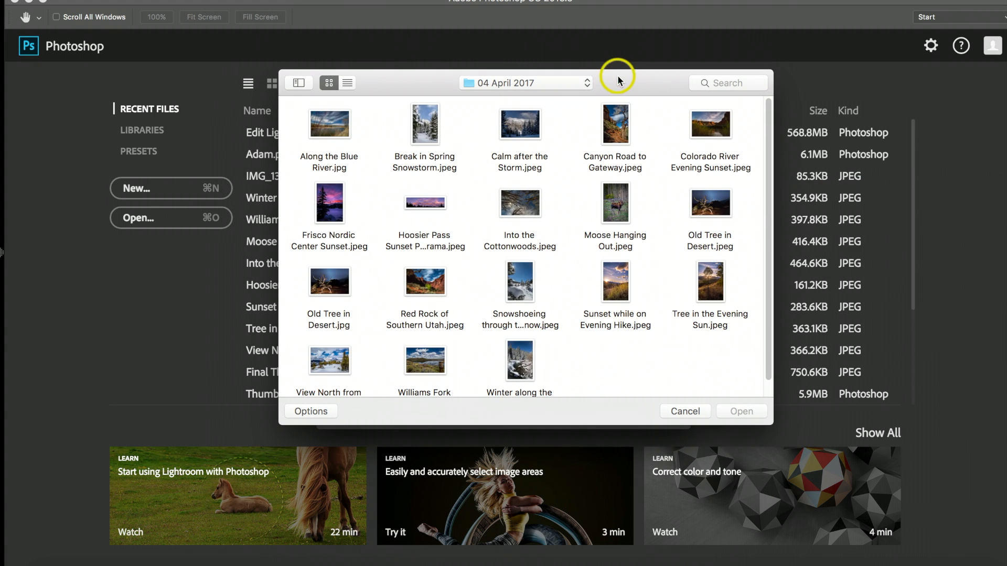
click(569, 84)
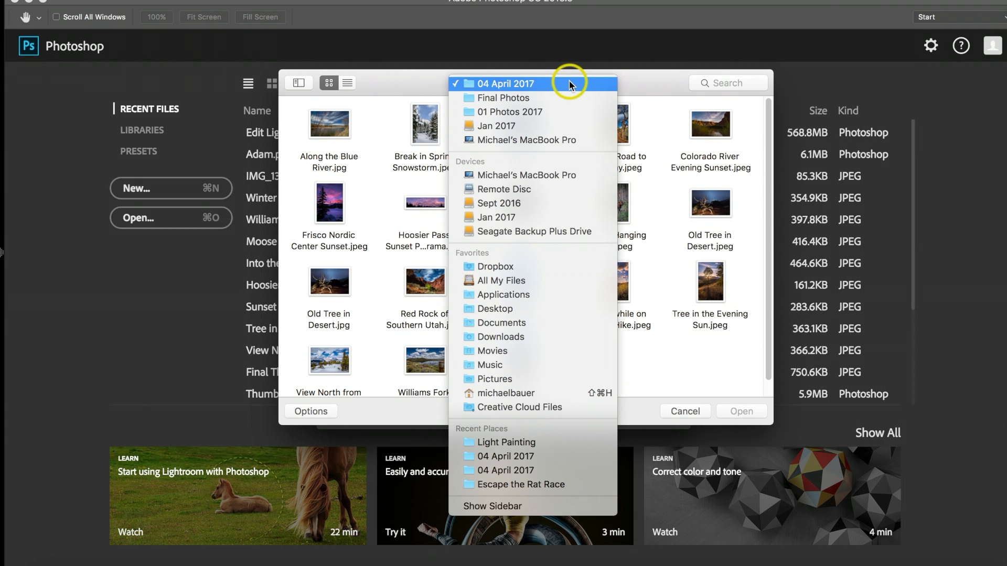
click(545, 124)
double_click(327, 126)
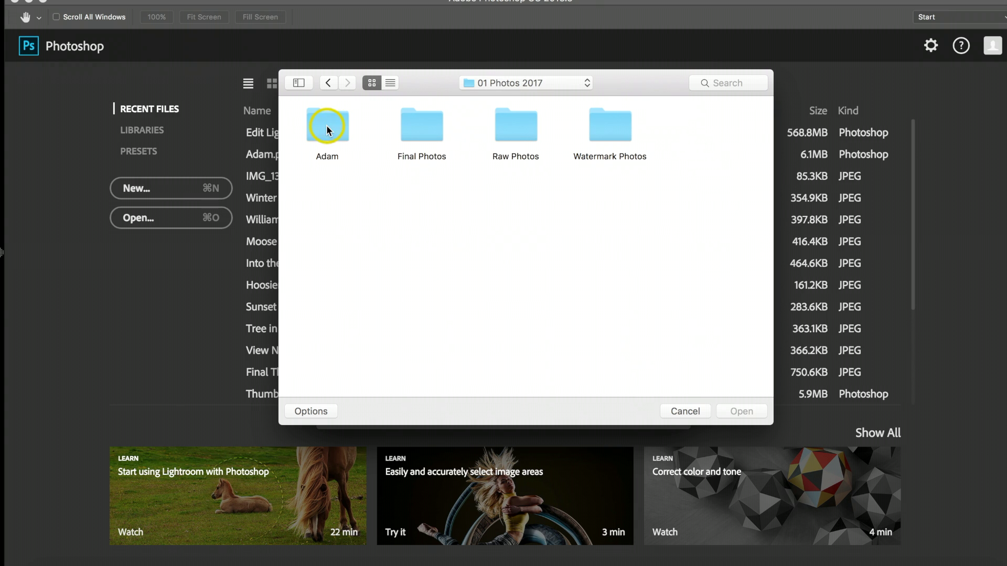
double_click(497, 131)
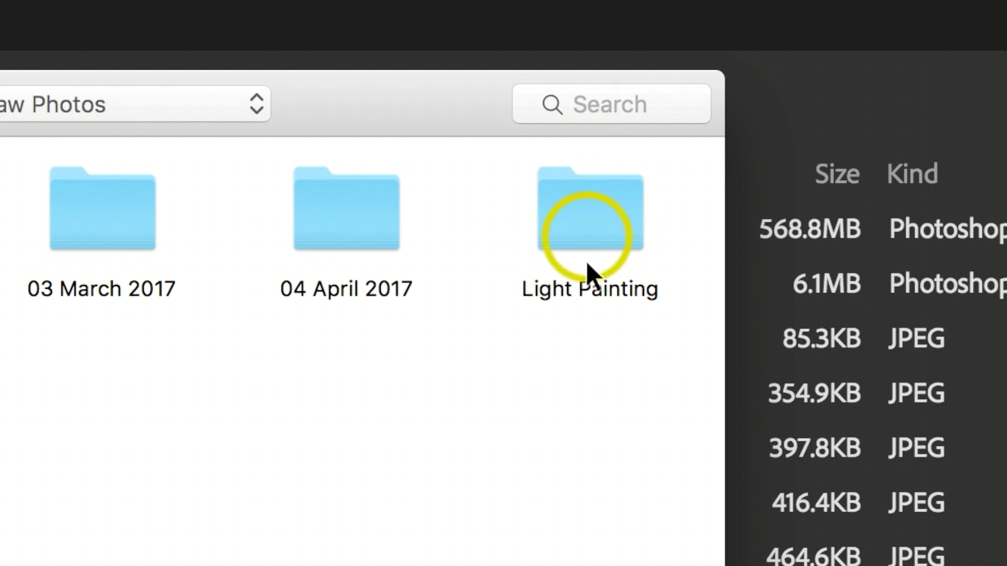
double_click(584, 221)
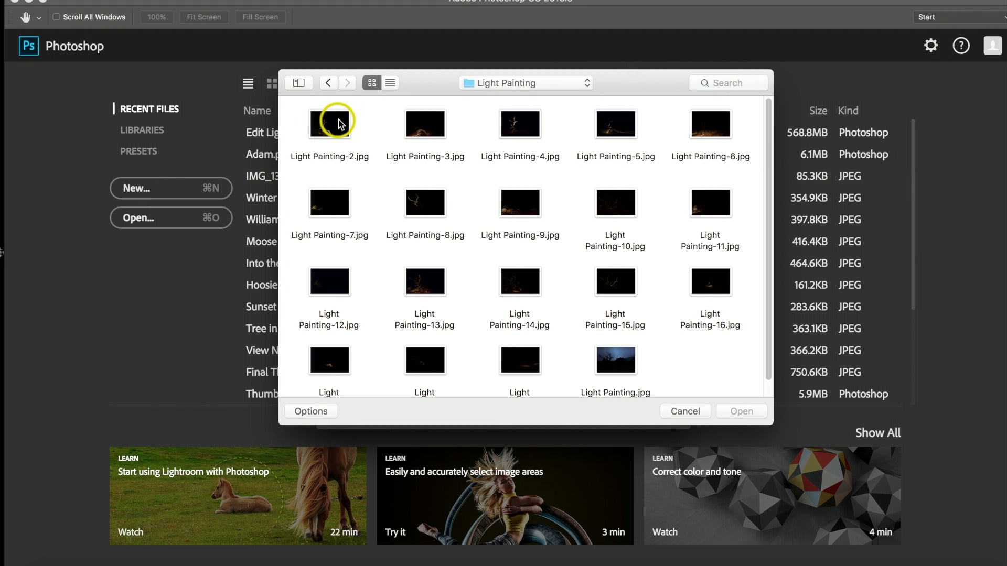
Select all the Light Painting JPEGs and add them as the stack's source files
click(336, 124)
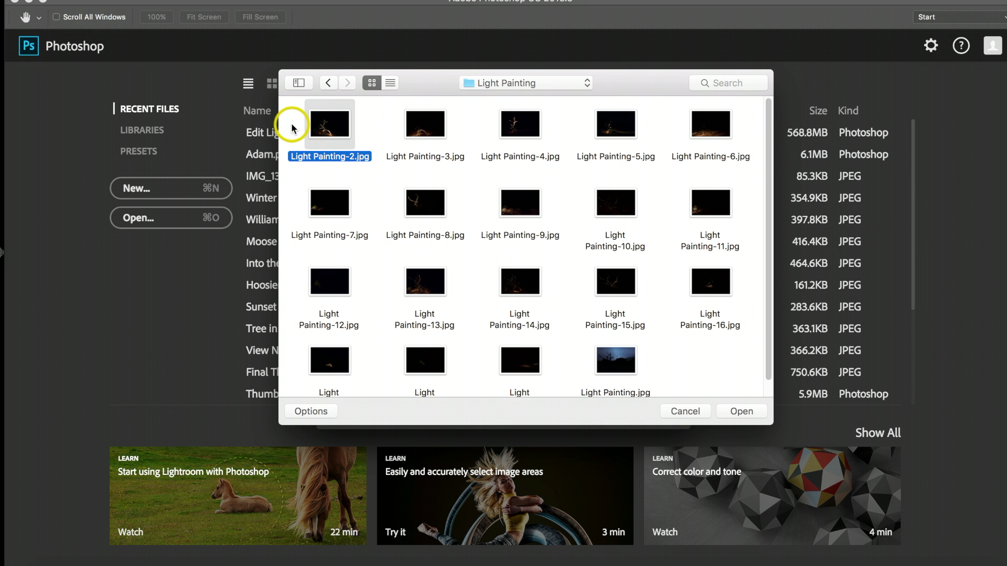
mouse_move(292, 124)
mouse_down()
mouse_move(553, 118)
mouse_move(718, 158)
mouse_move(728, 380)
mouse_up()
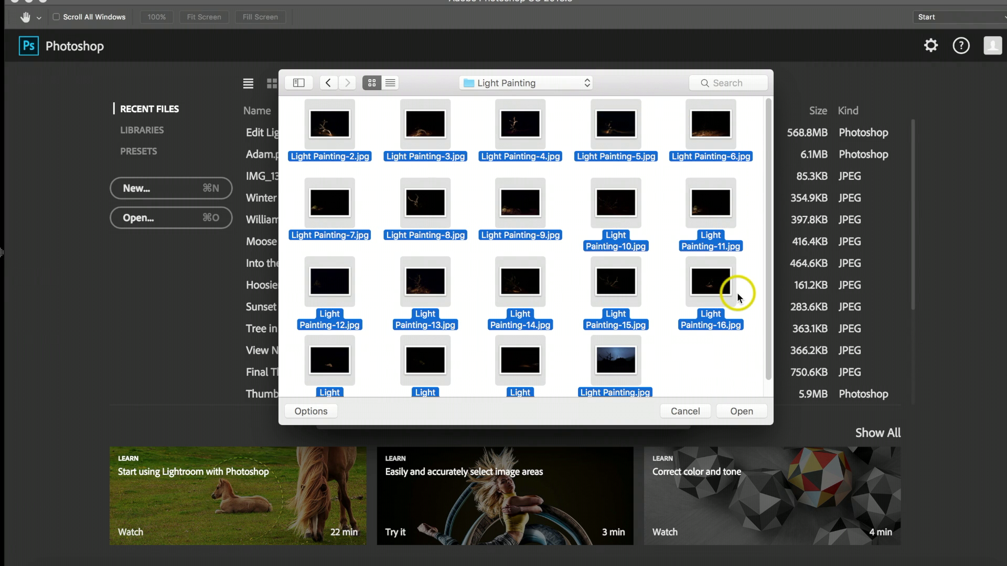
click(741, 411)
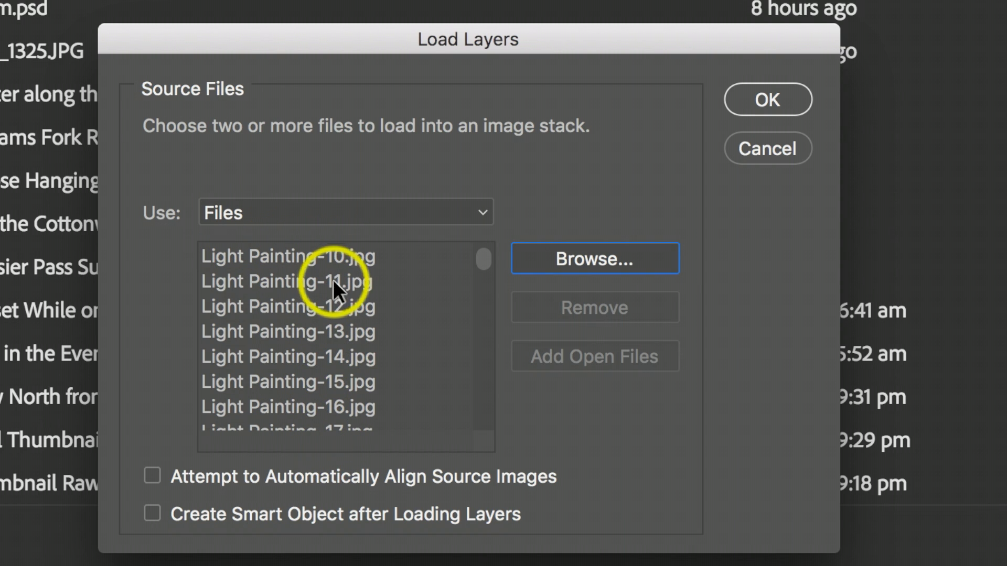
click(749, 94)
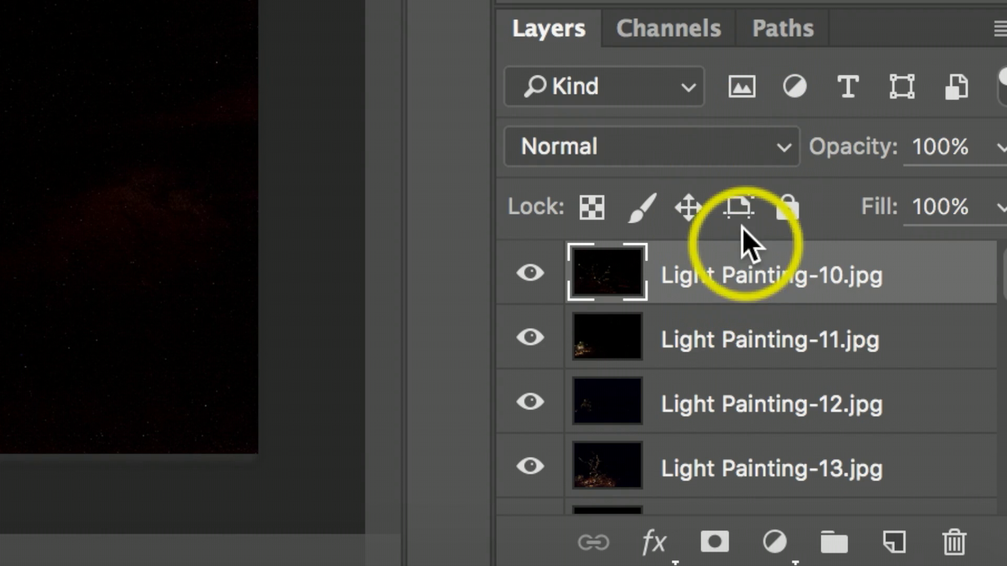
Open the blend mode list for the top layer, Light Painting-10
click(771, 150)
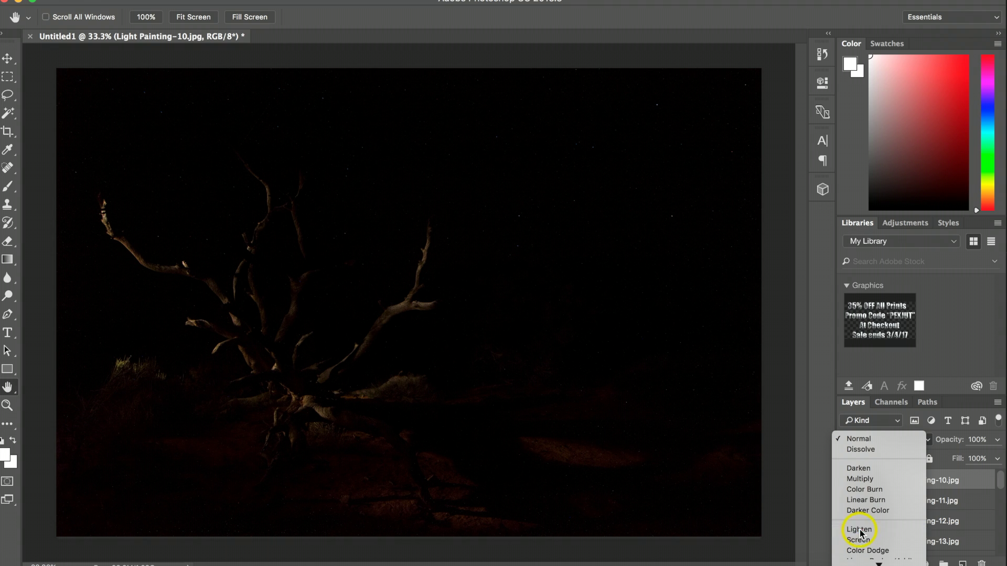
Set Light Painting-10, -11 and -12 to the Lighten blend mode
click(571, 437)
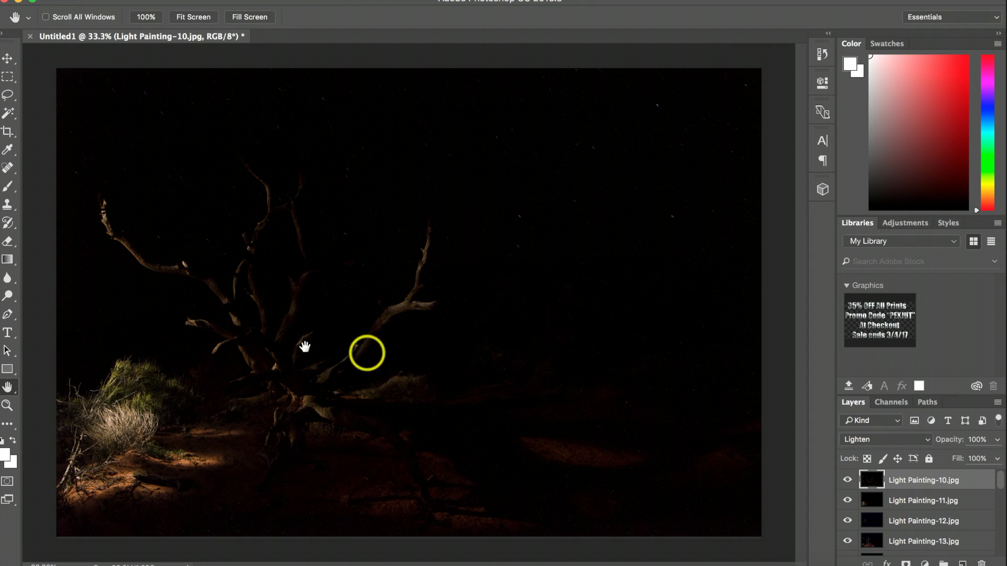
click(926, 502)
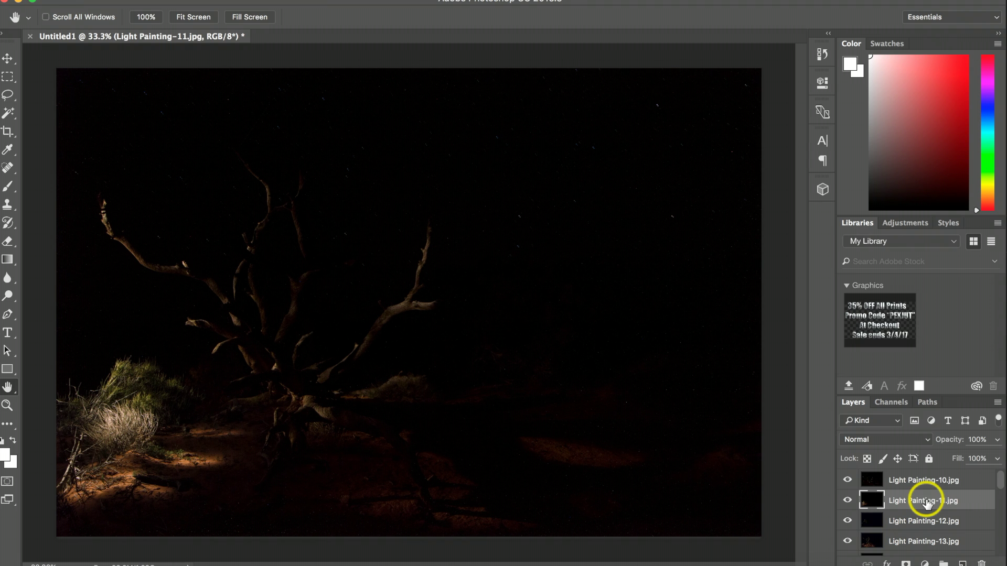
click(923, 441)
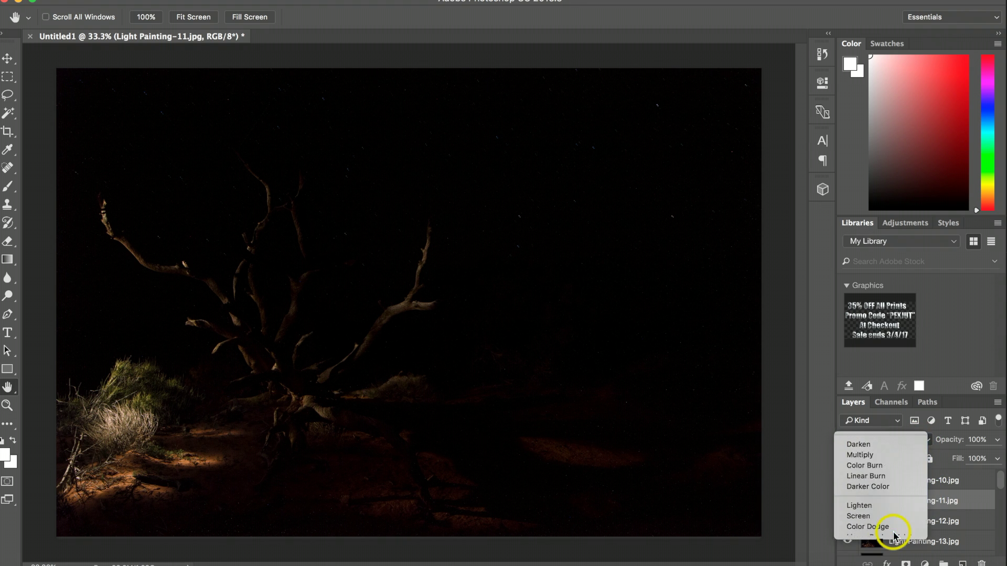
click(893, 534)
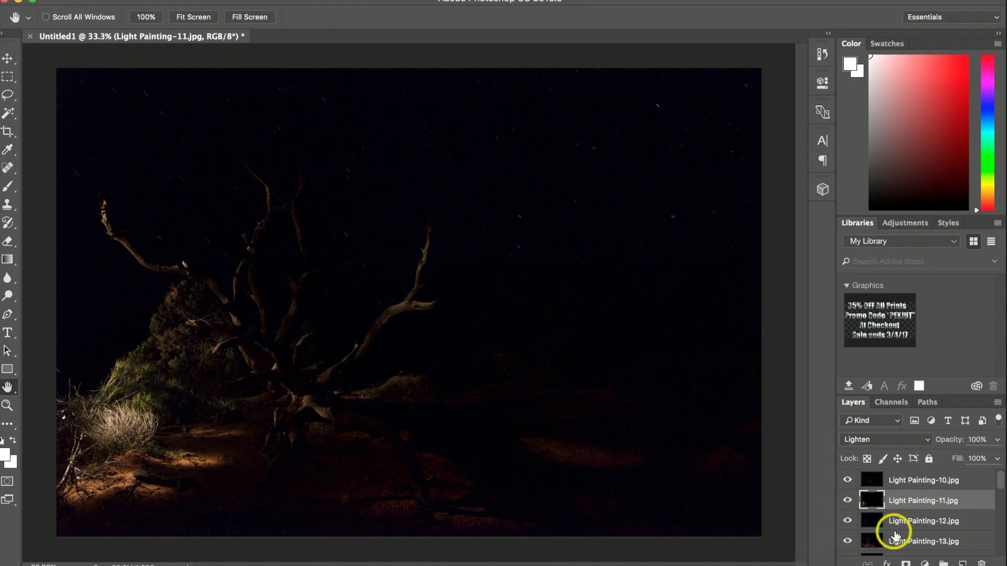
click(942, 526)
click(903, 440)
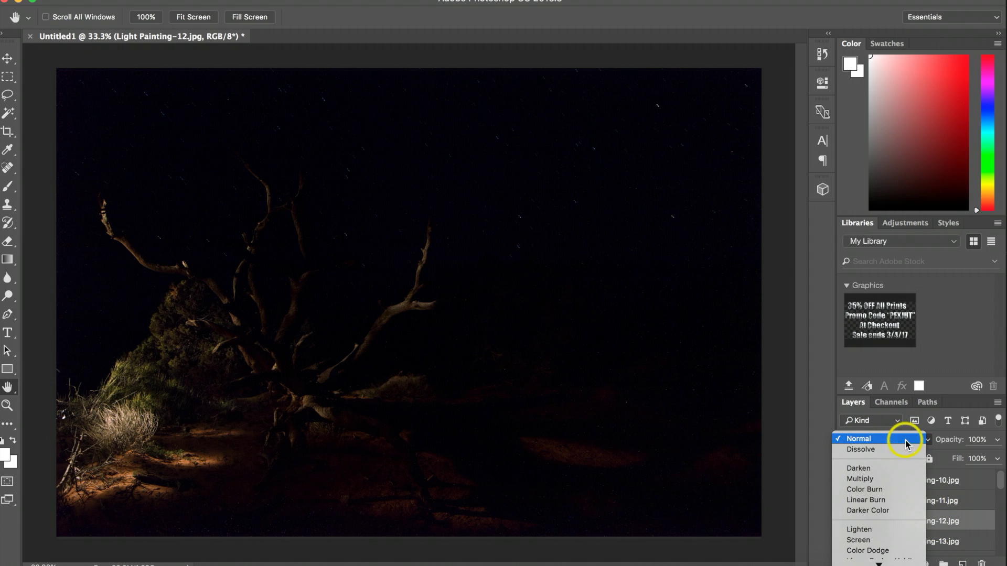
click(890, 531)
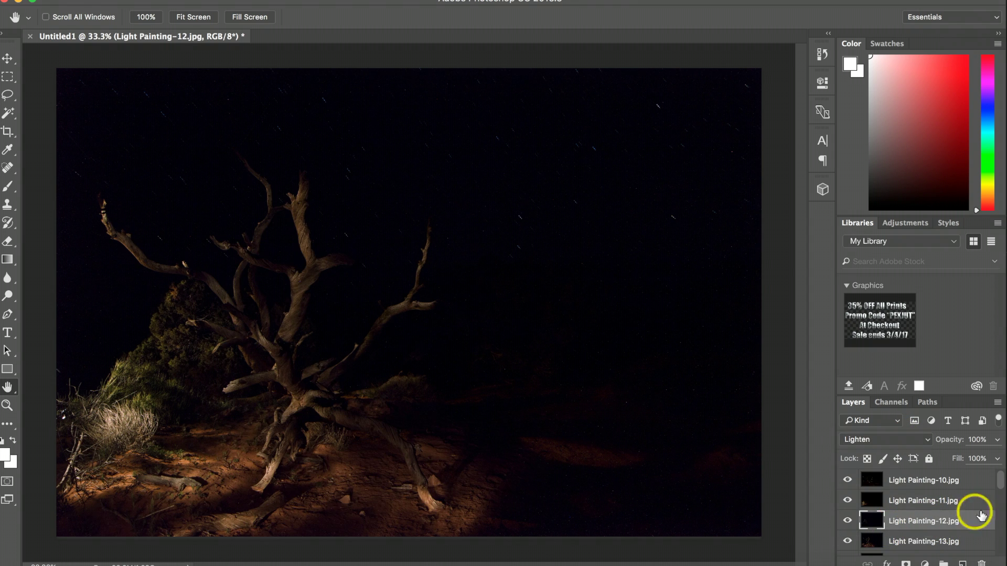
Set Light Painting-13 and -14 to Lighten
scroll(970, 511, down, 1)
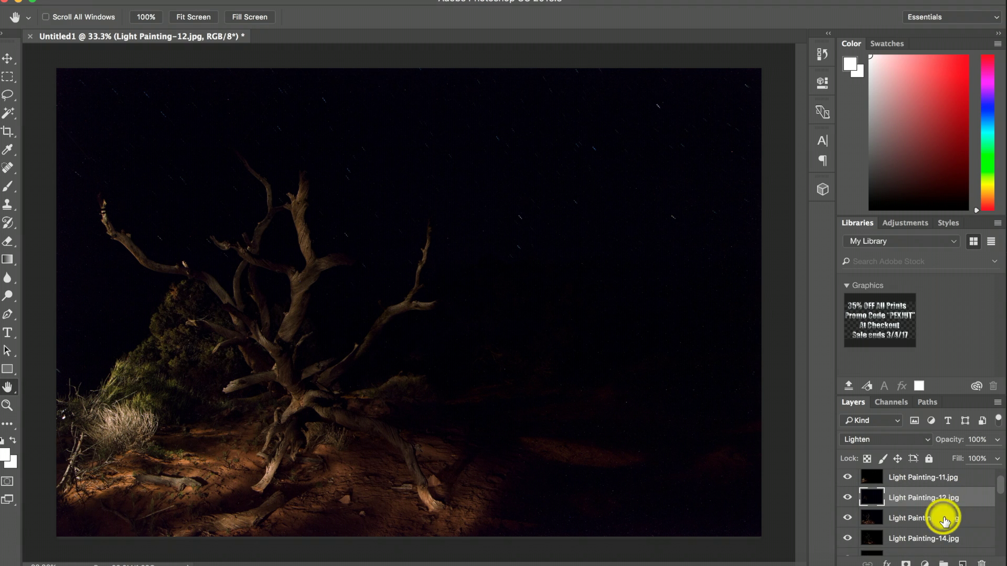
click(944, 521)
click(911, 444)
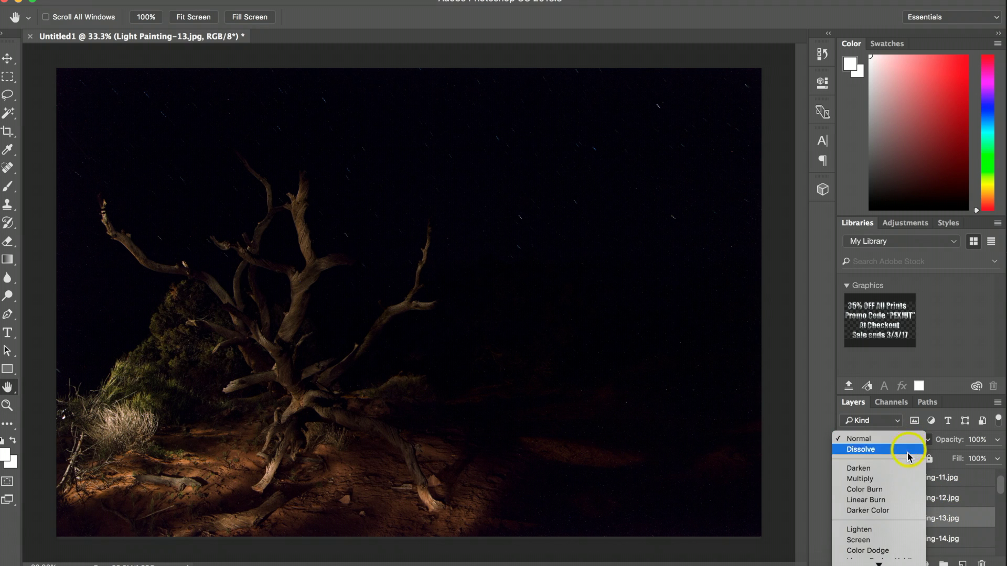
click(899, 530)
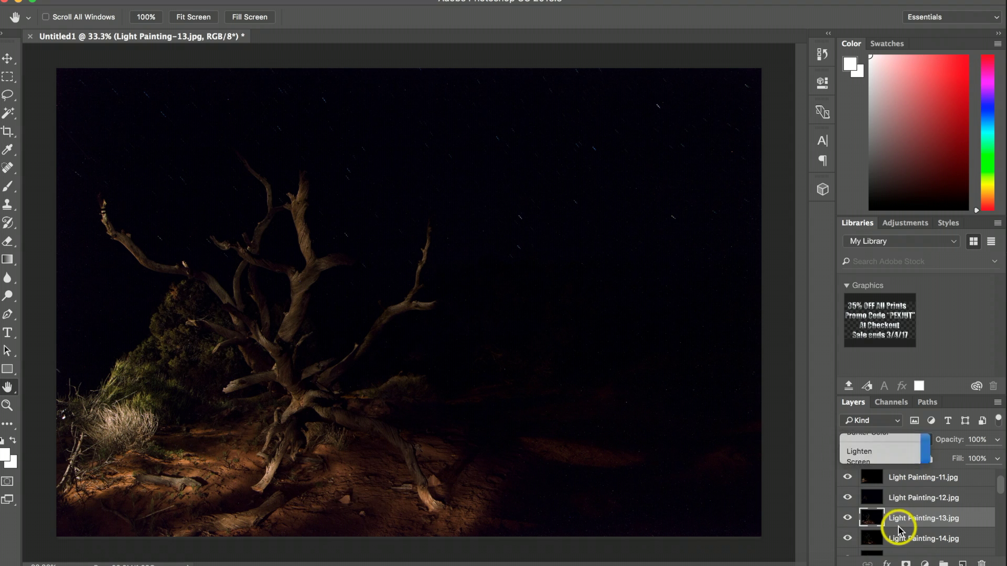
scroll(966, 511, down, 2)
click(907, 508)
click(912, 441)
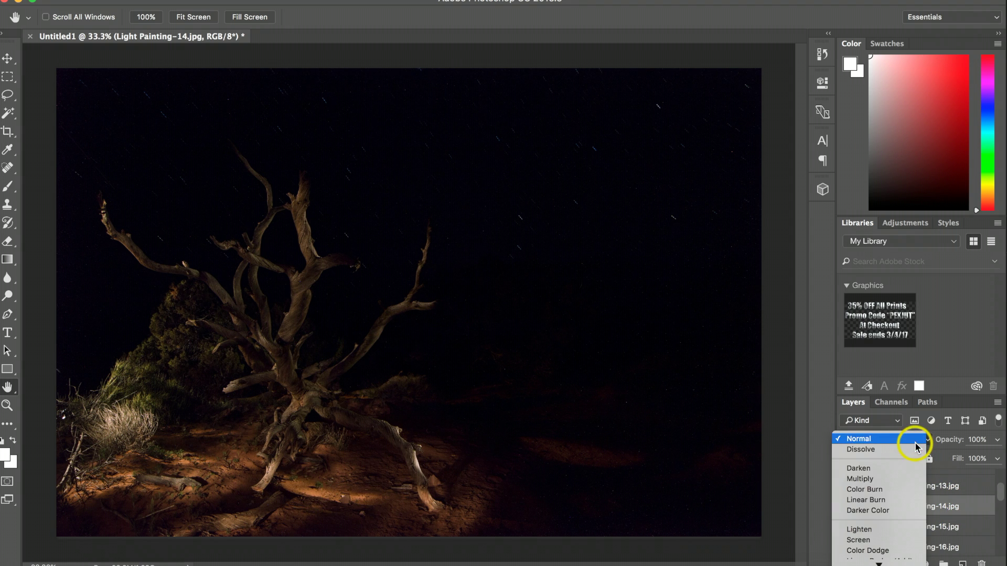
click(886, 530)
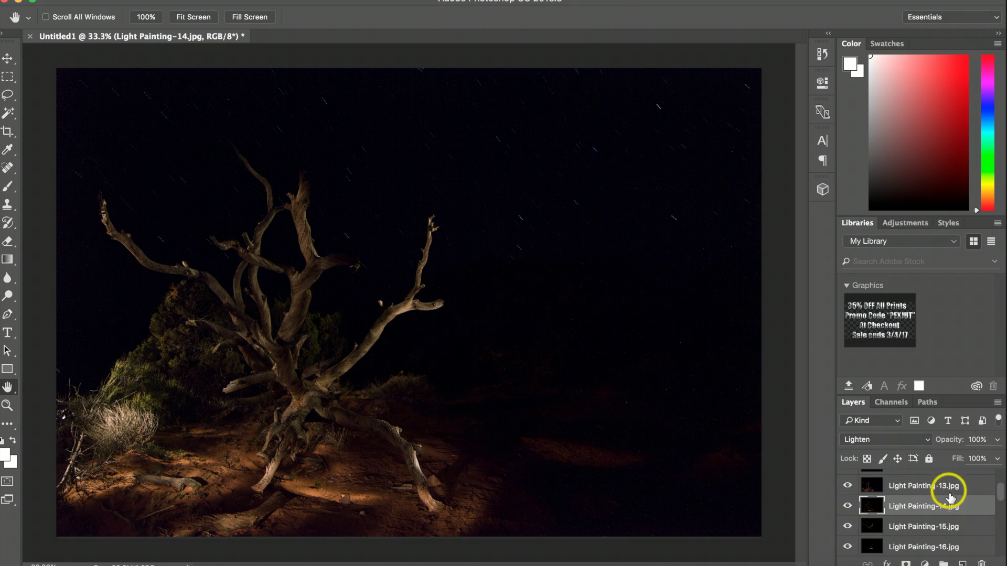
Set Light Painting-15 and -16 to Lighten
scroll(951, 498, down, 1)
click(932, 499)
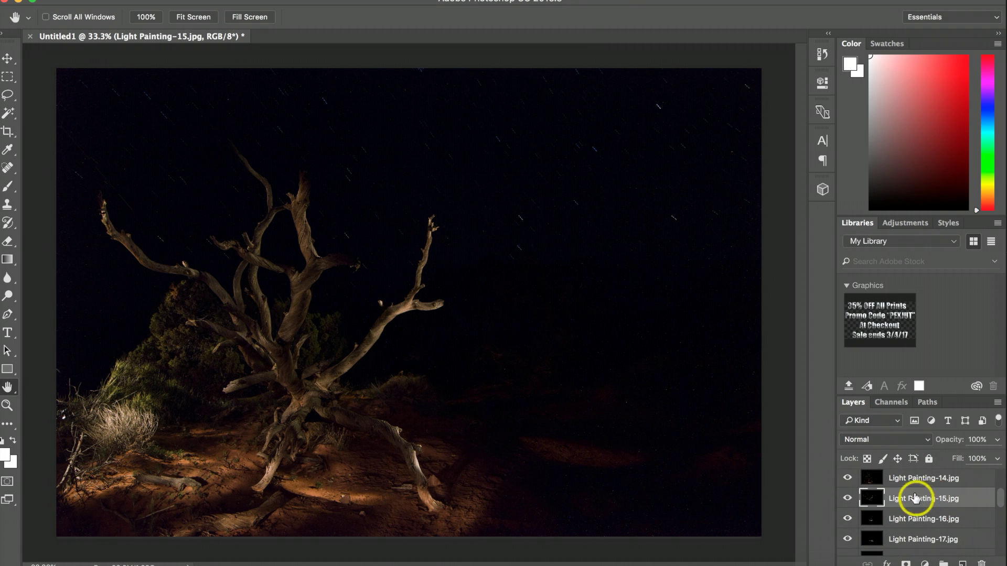
click(898, 439)
click(890, 531)
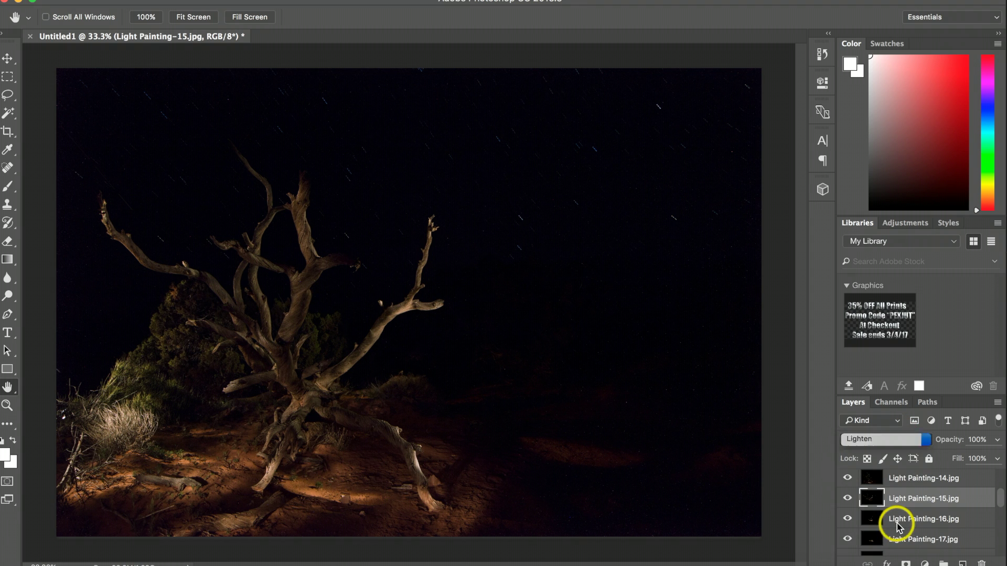
click(923, 522)
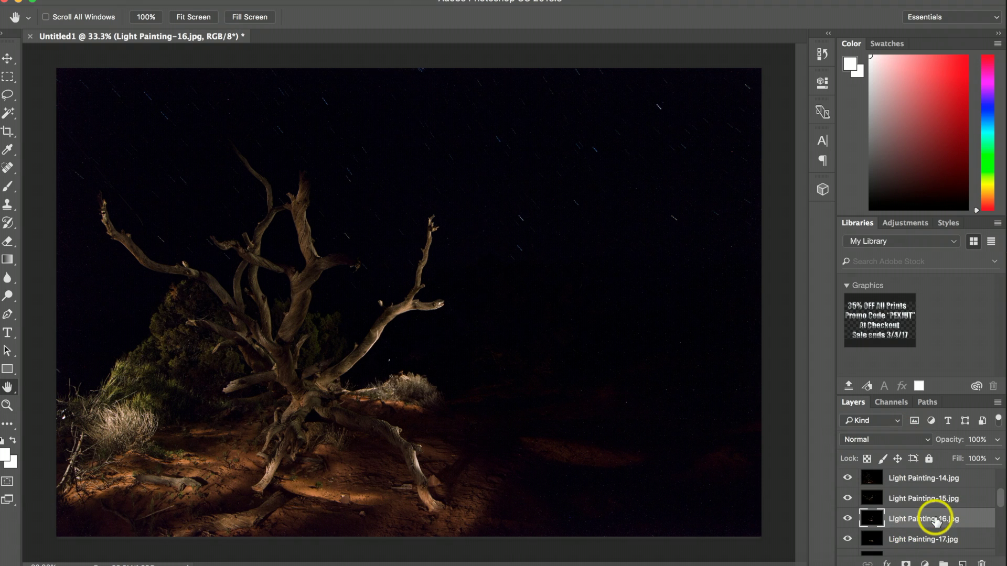
click(898, 438)
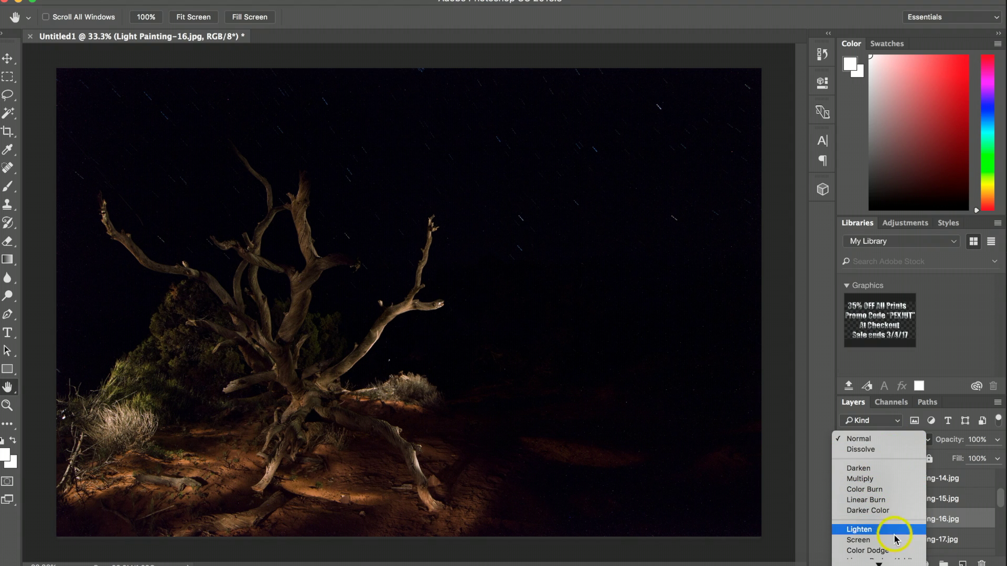
click(893, 531)
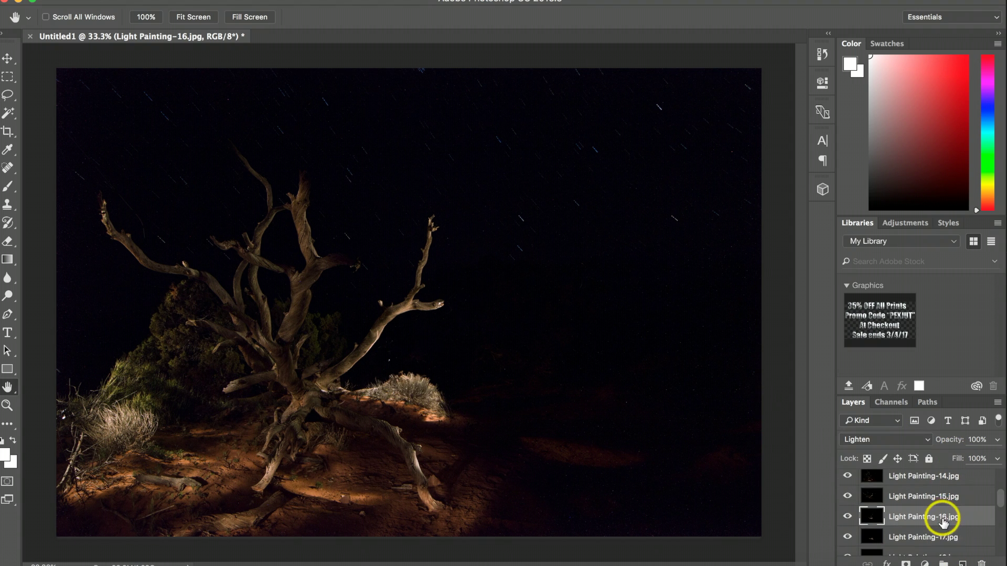
Set Light Painting-17 and -18 to Lighten
scroll(938, 522, down, 1)
click(900, 515)
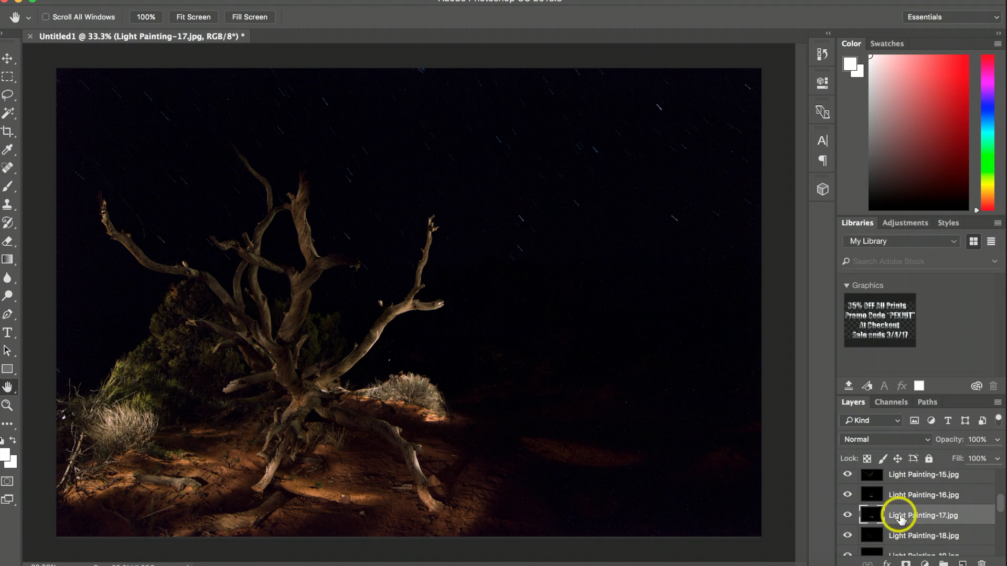
click(888, 440)
click(882, 531)
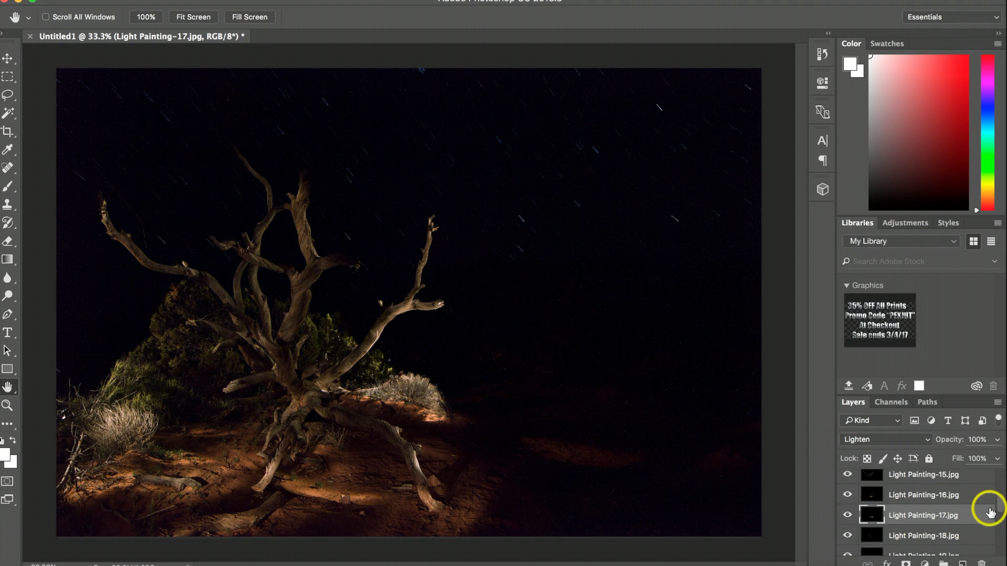
scroll(984, 515, down, 2)
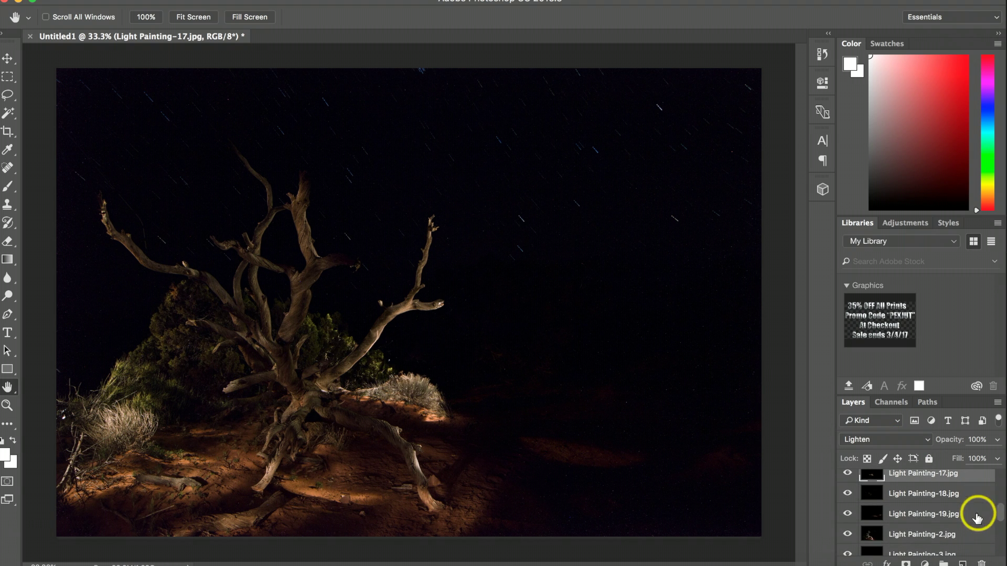
click(916, 496)
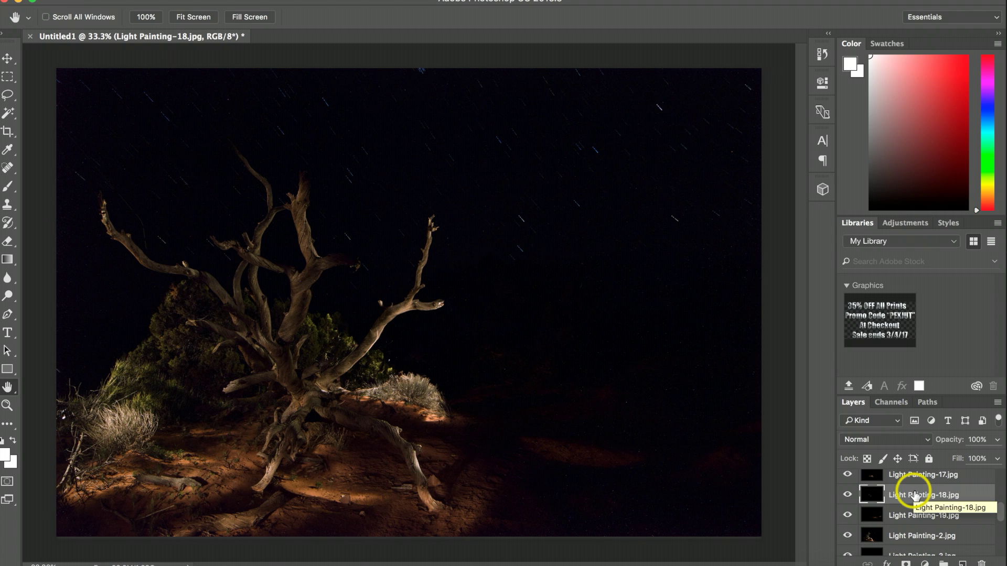
click(910, 440)
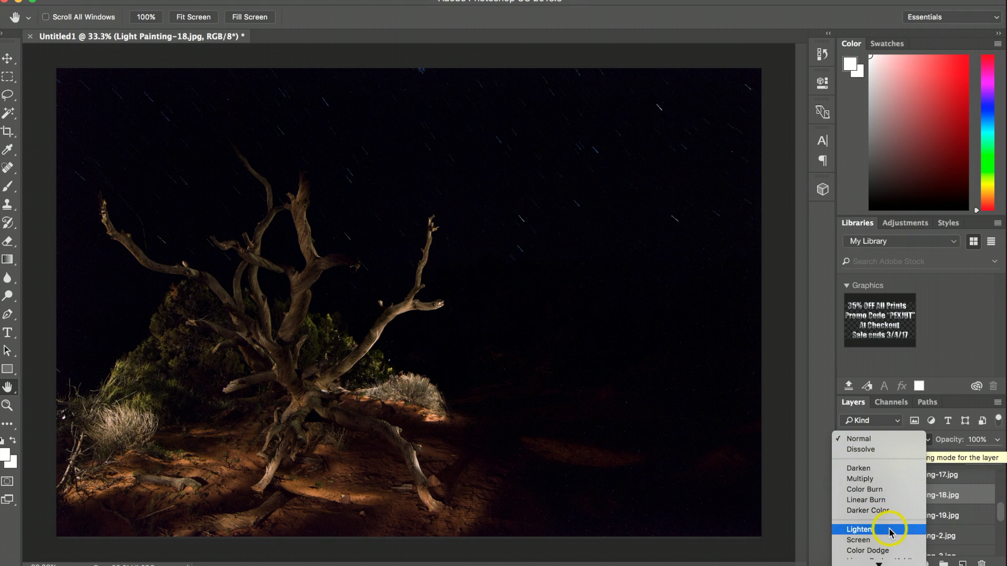
click(893, 529)
Set Light Painting-19 and Light Painting-2 to Lighten
click(982, 512)
click(910, 440)
click(895, 529)
click(892, 508)
click(886, 440)
click(859, 530)
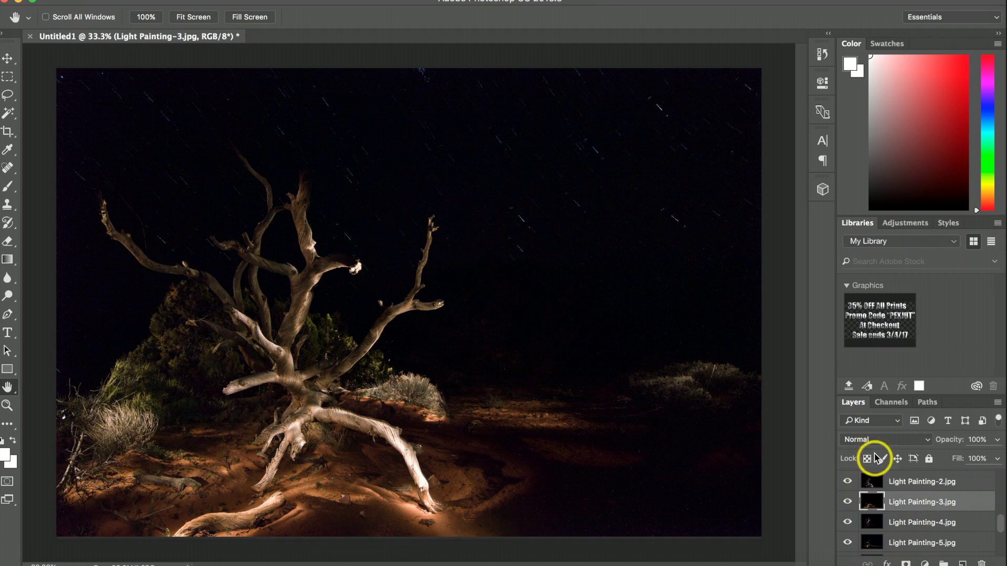
Switch the next three light-painting layers to Lighten with Shift+Alt+G
click(915, 490)
key(shift+alt+g)
click(953, 509)
key(shift+alt+g)
click(942, 505)
key(shift+alt+g)
Switch two more layers and Light Painting-8 to Lighten with Shift+Alt+G
click(943, 513)
key(shift+alt+g)
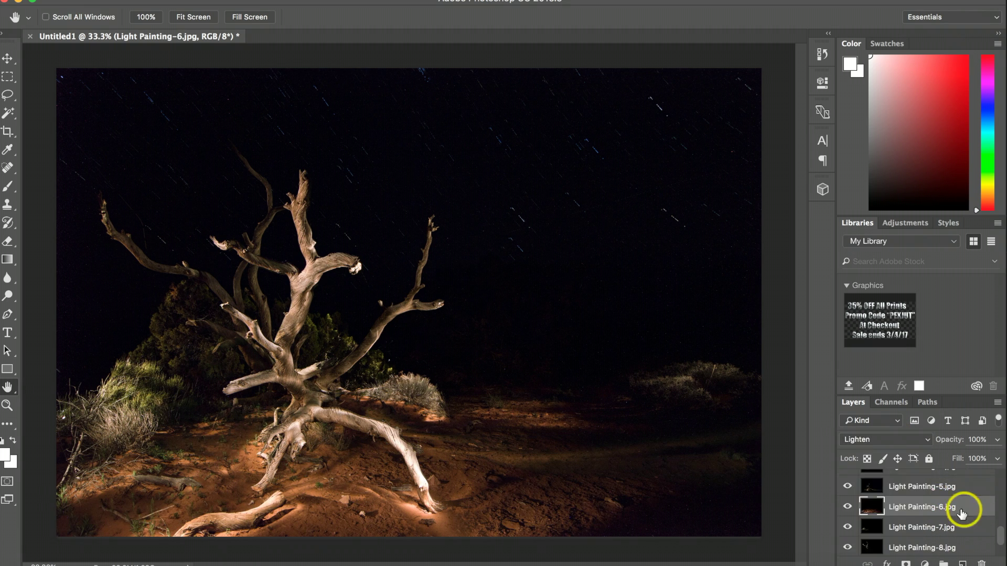
click(962, 534)
key(shift+alt+g)
scroll(923, 520, down, 2)
click(913, 505)
key(shift+alt+g)
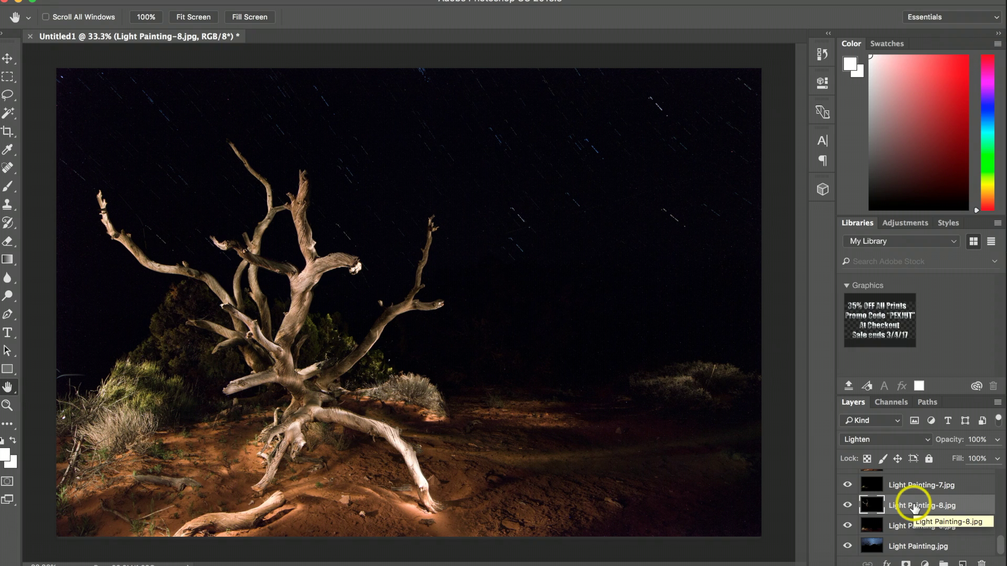
Blend Light Painting-9 with Lighten, leaving the base Light Painting.jpg in Normal
click(921, 524)
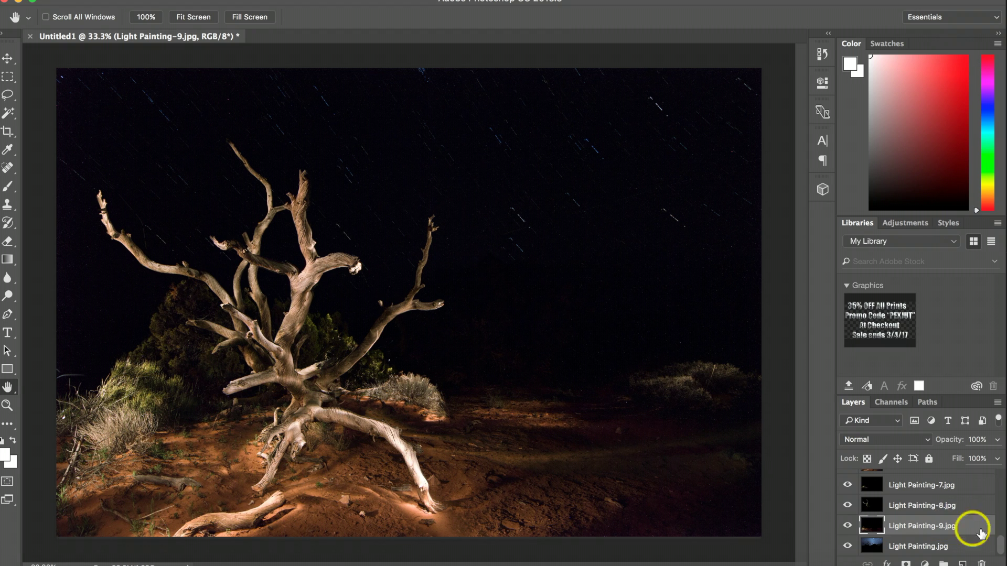
click(893, 442)
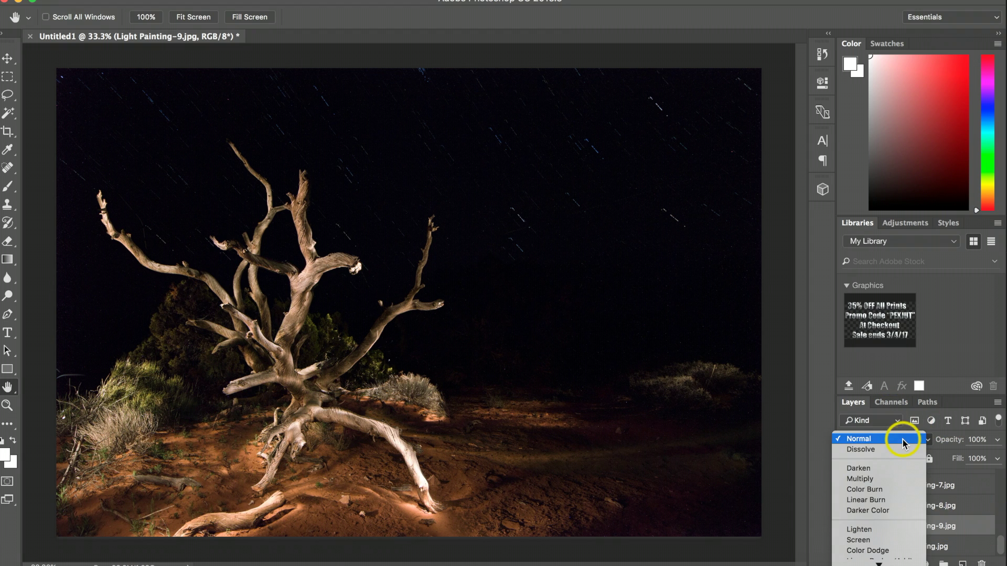
click(879, 530)
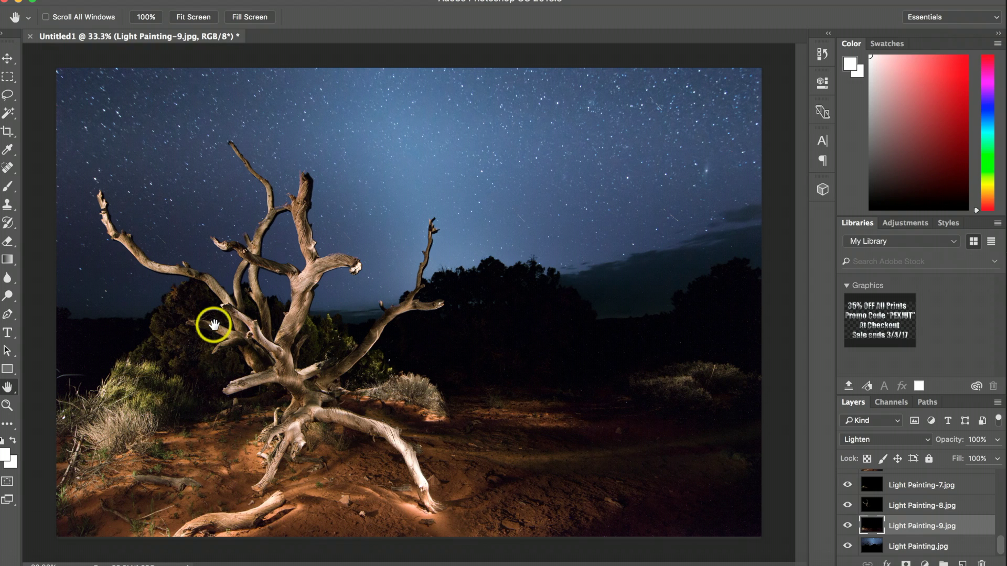
click(925, 550)
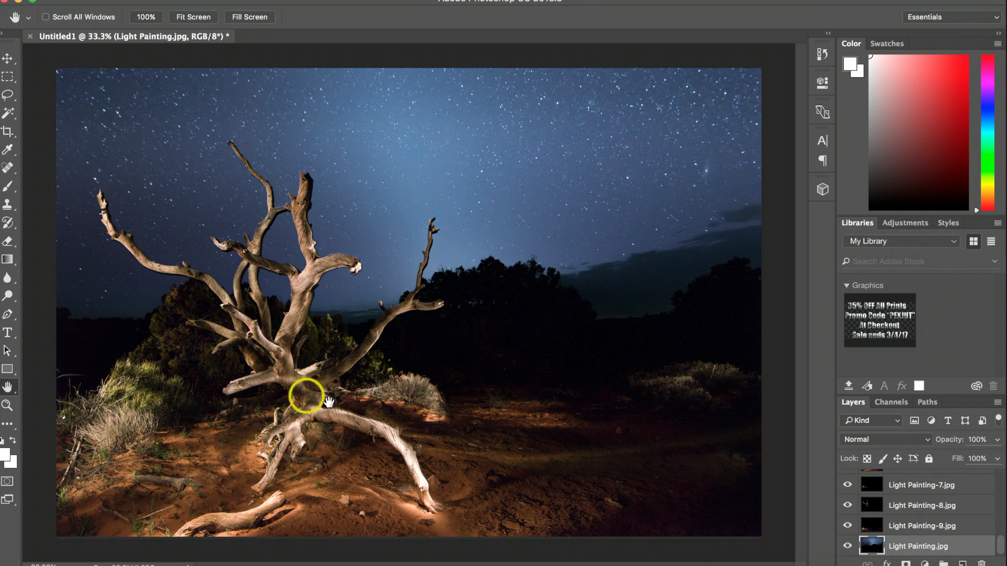
click(126, 0)
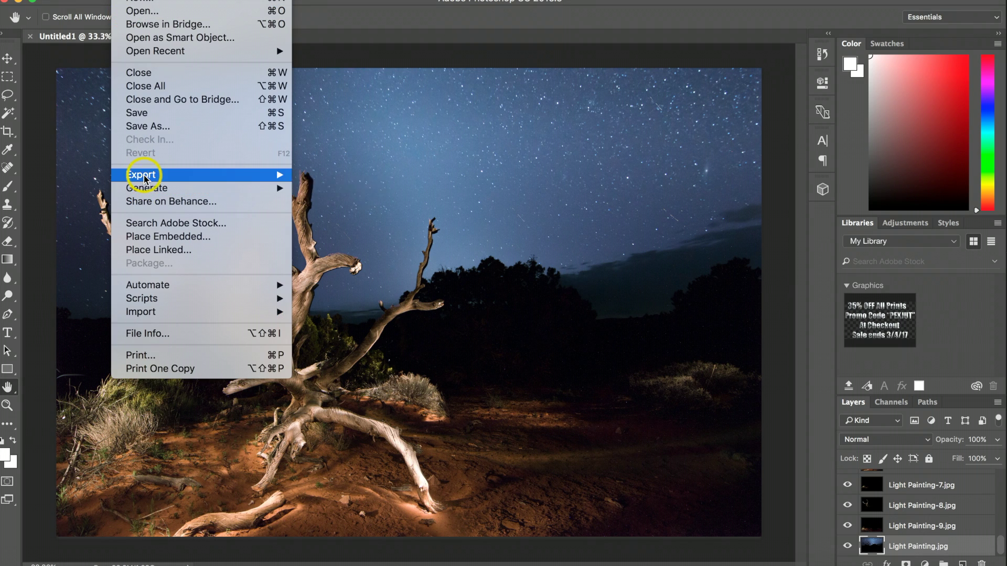
Save As under the name 'Night Painting' with JPEG as the format
mouse_move(145, 178)
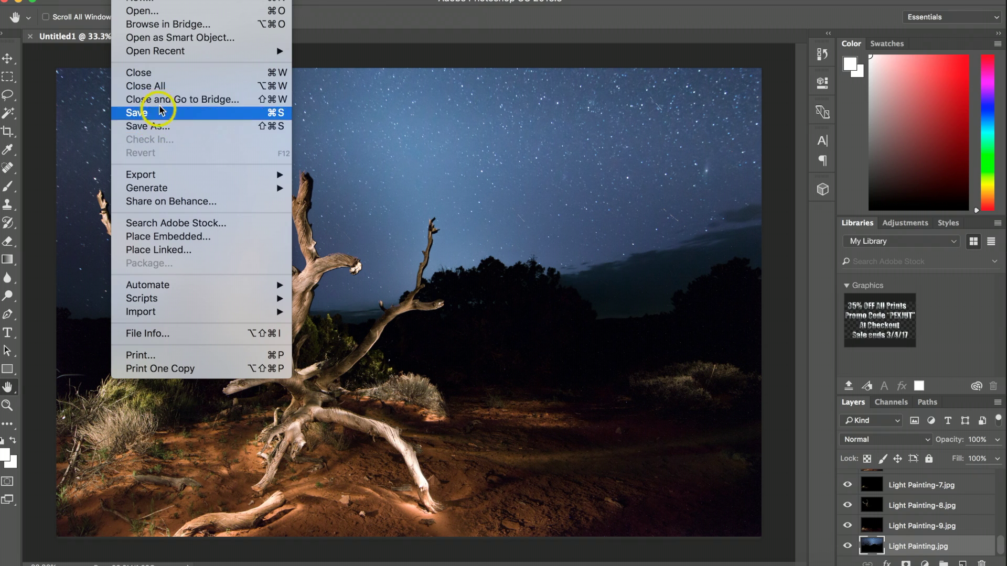
click(163, 127)
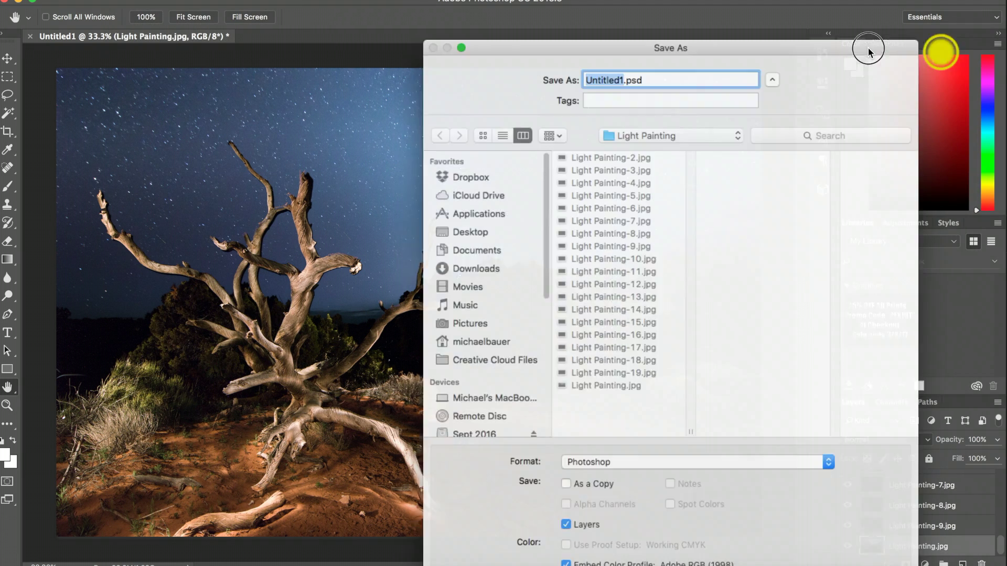
drag(874, 45, 696, 1)
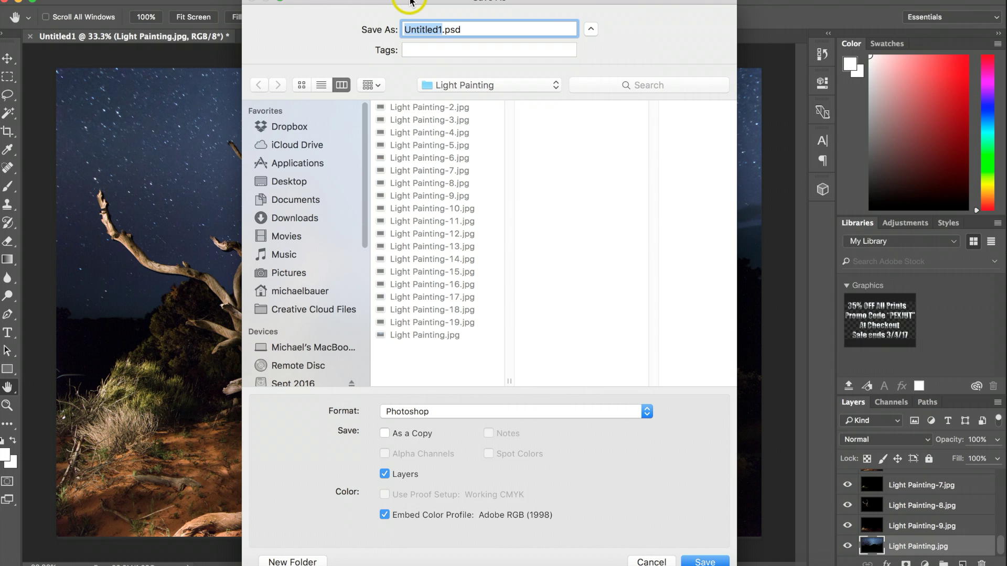
text(Night Pai)
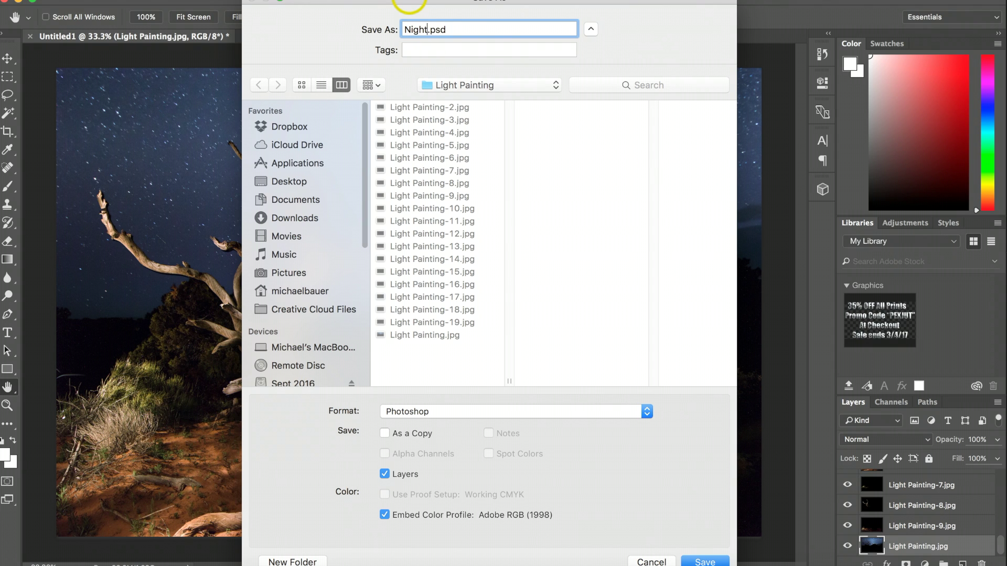
text(nting)
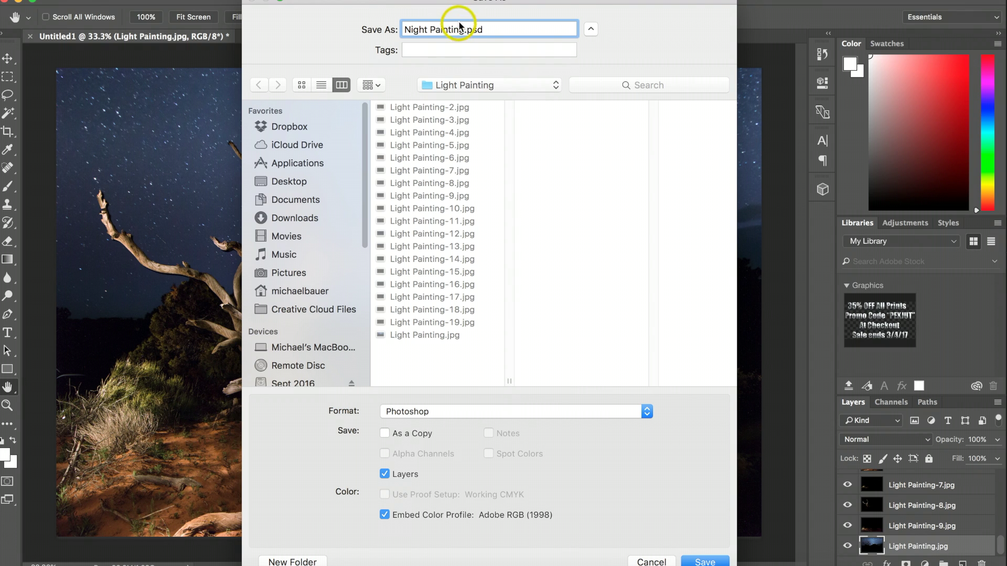
click(508, 412)
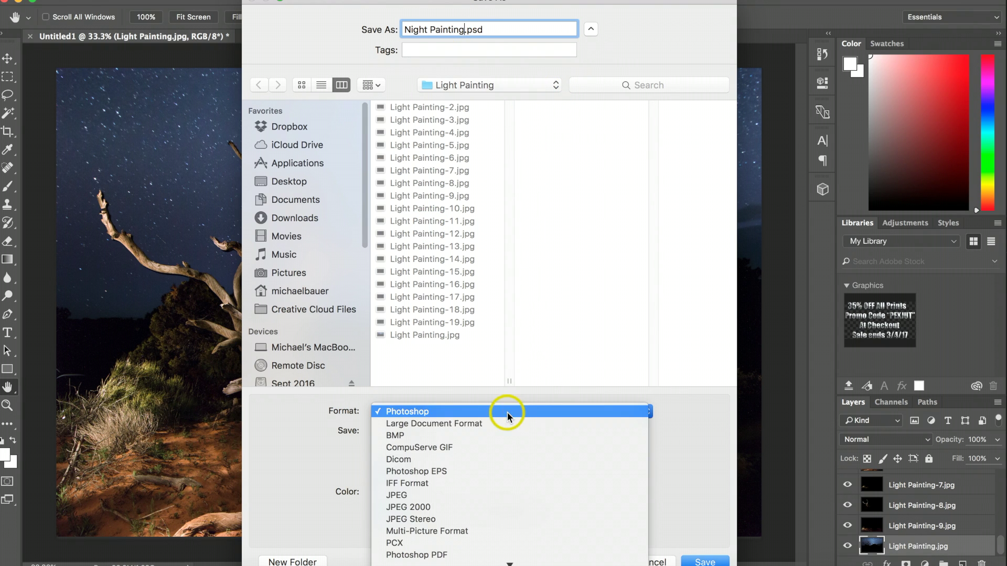
click(420, 496)
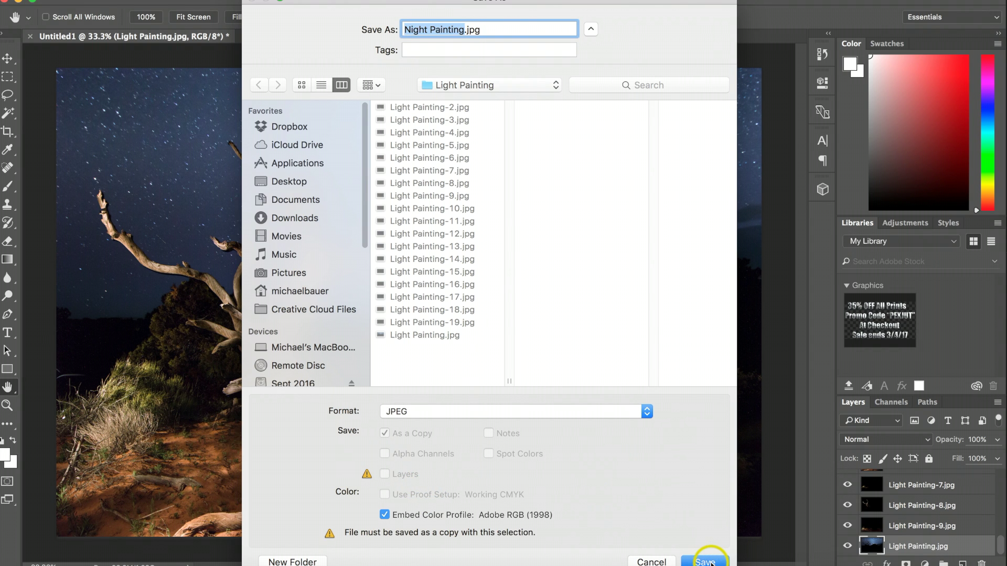
Save Night Painting.jpg to the Desktop at maximum JPEG quality 12
click(479, 85)
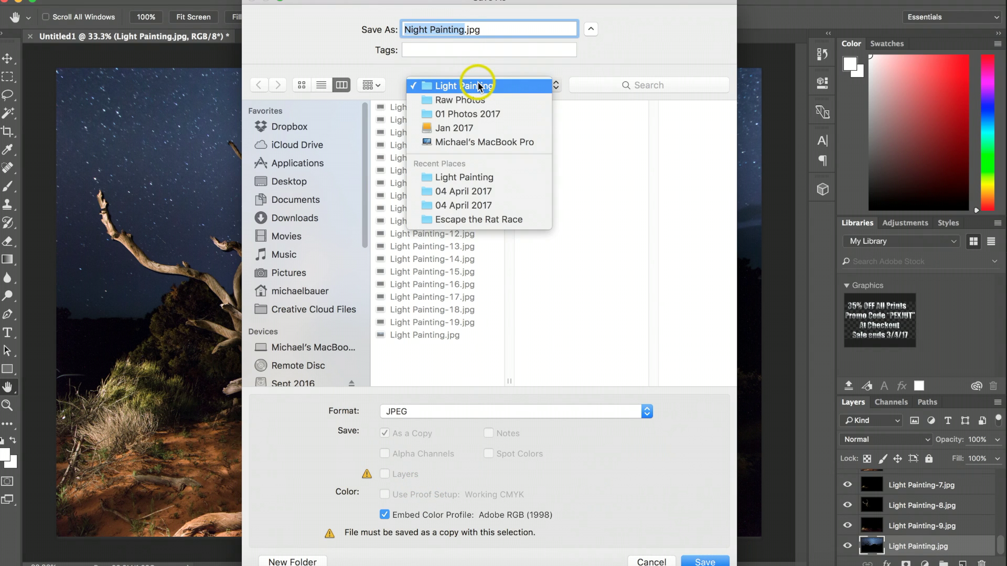
click(467, 131)
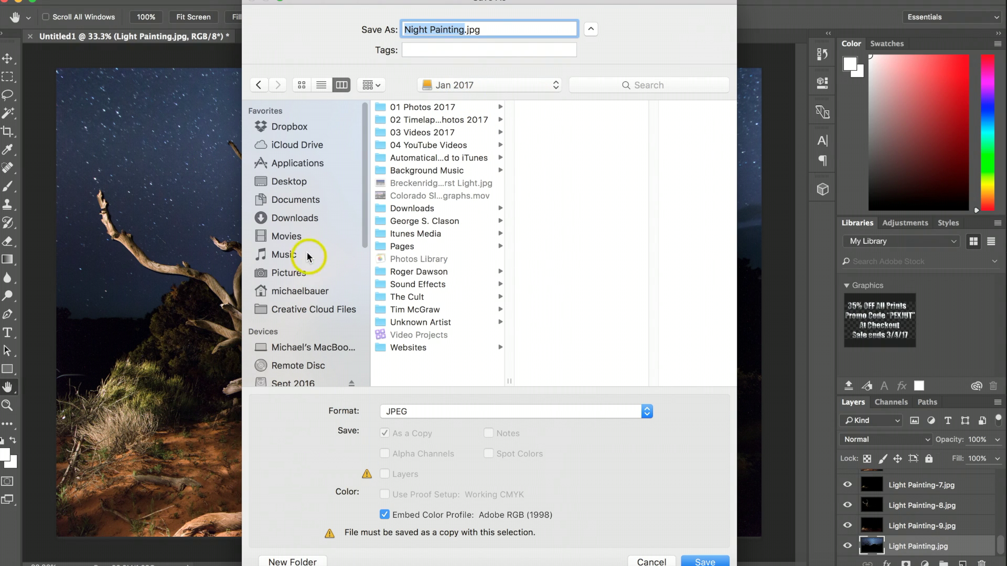
click(295, 188)
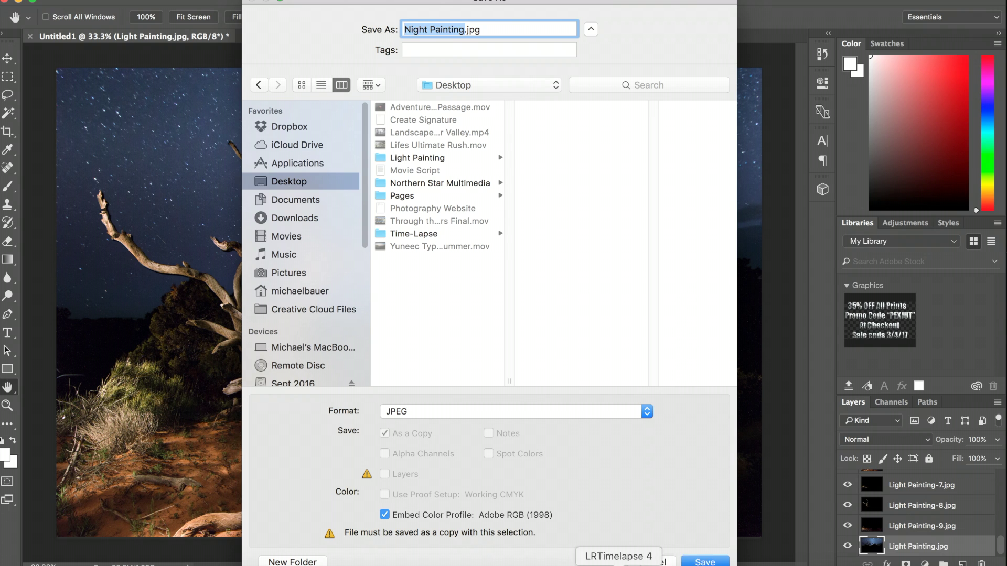
click(698, 562)
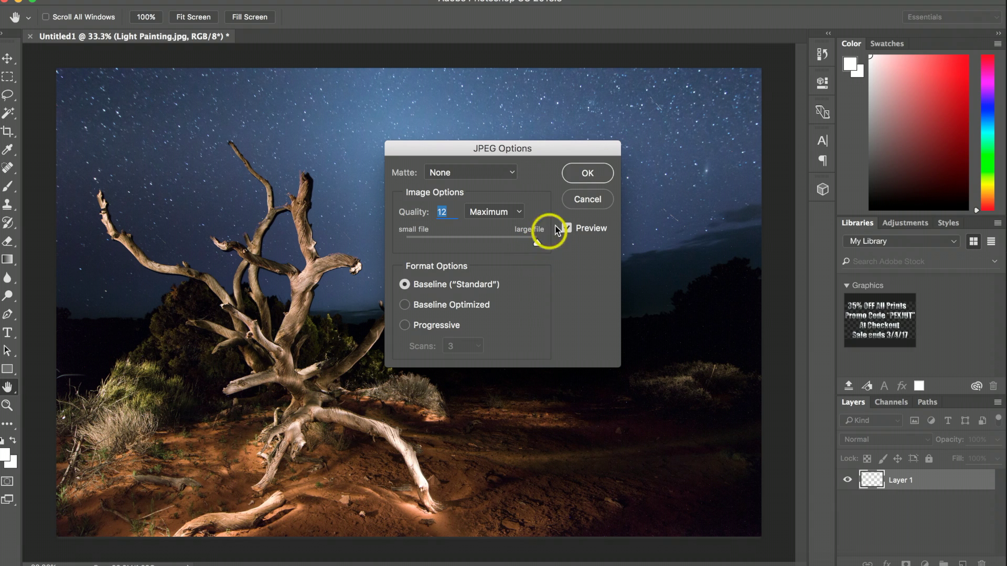
click(588, 175)
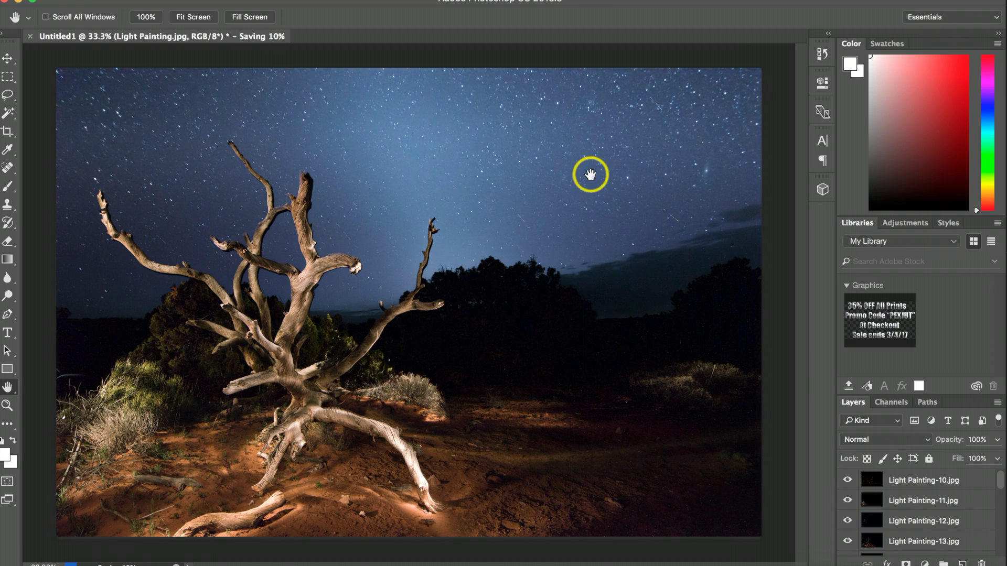